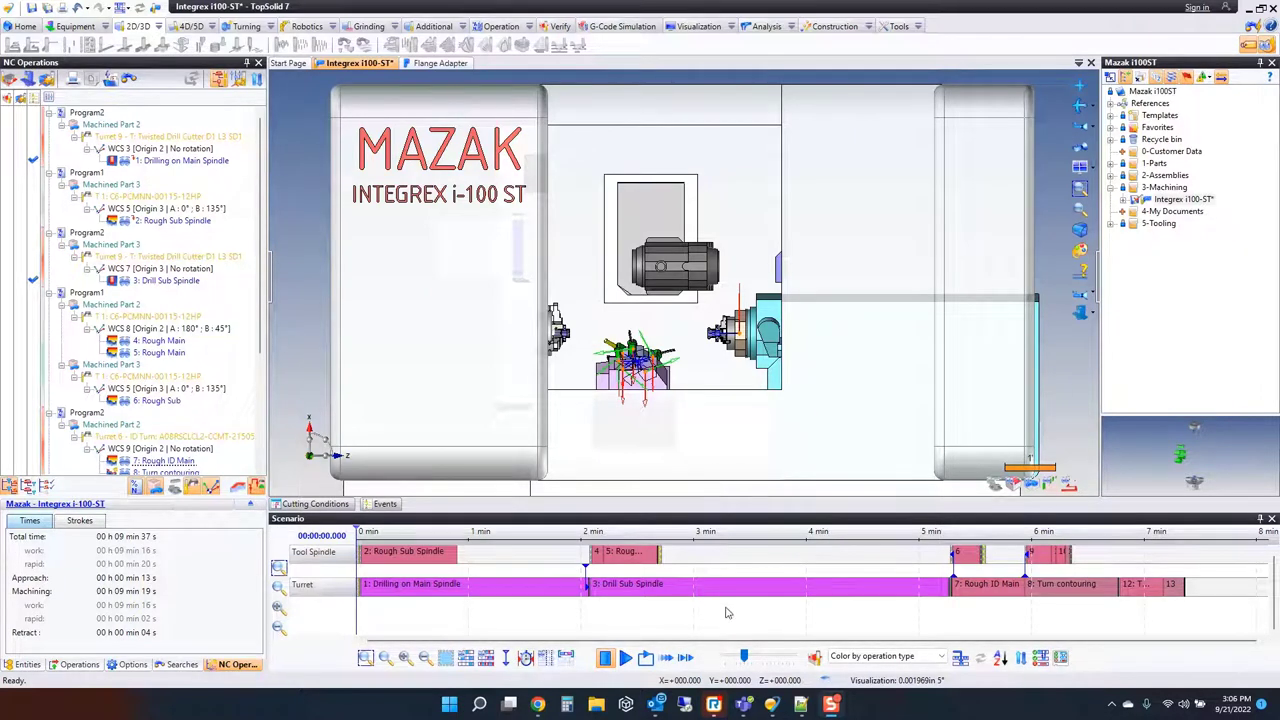
# Start the Integrex i-100 ST machining simulation and speed up its playback
pyautogui.scroll(6, 657, 437)
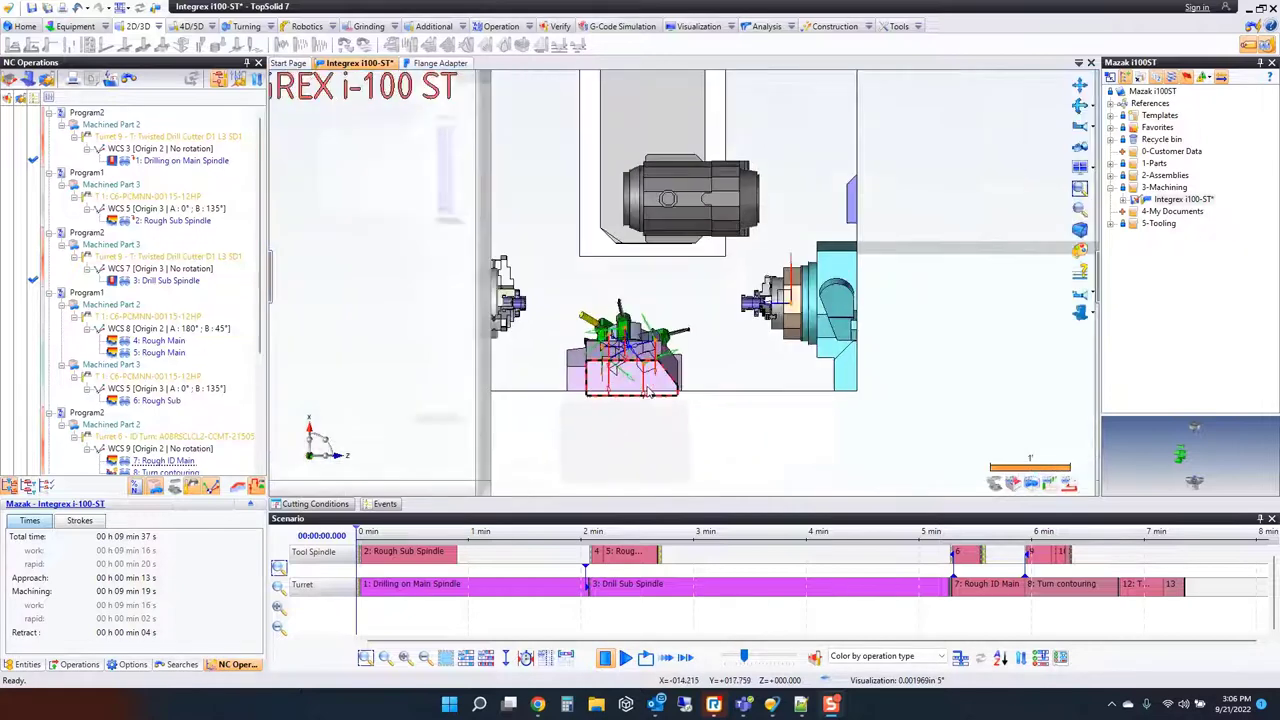
pyautogui.scroll(2, 668, 474)
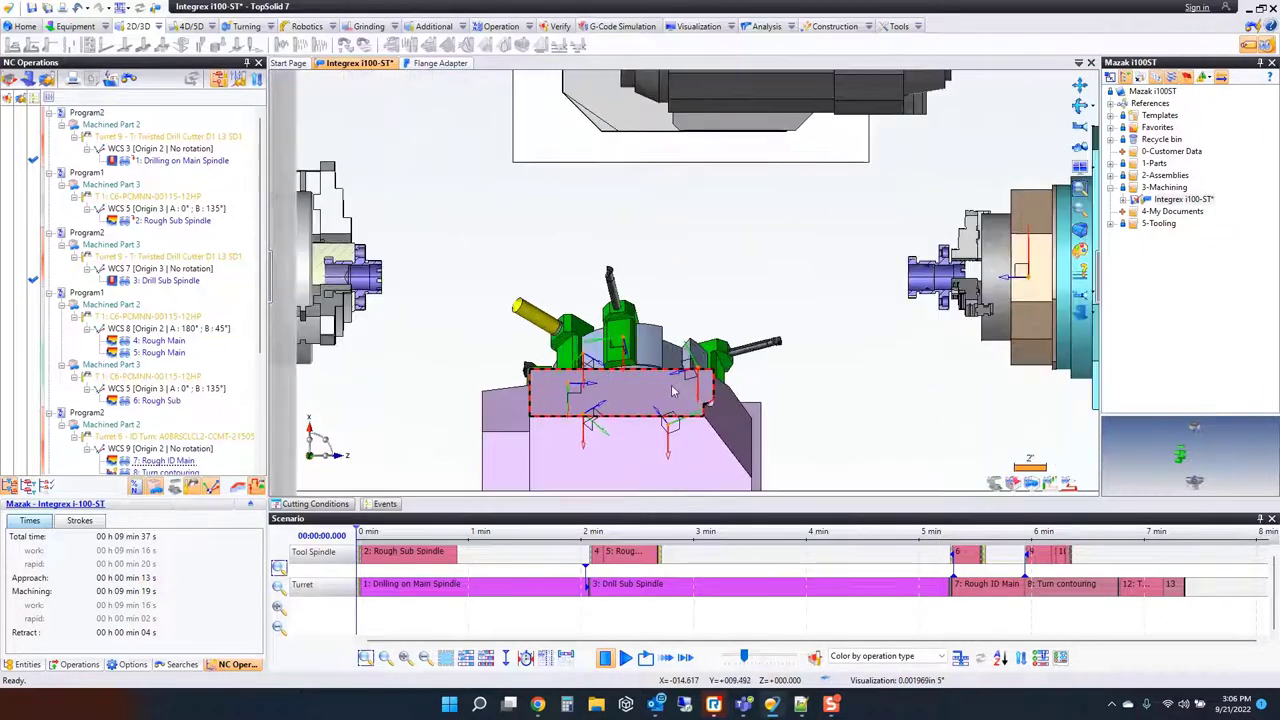
pyautogui.scroll(-2, 655, 450)
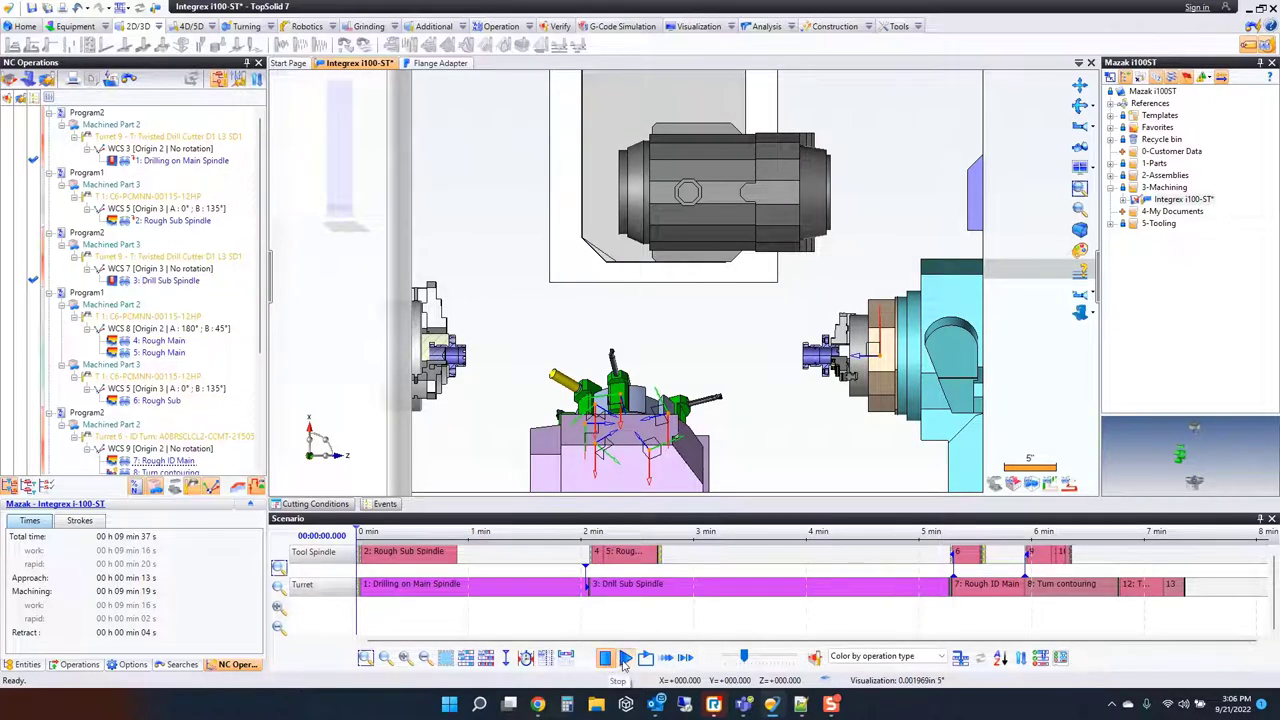
pyautogui.click(624, 658)
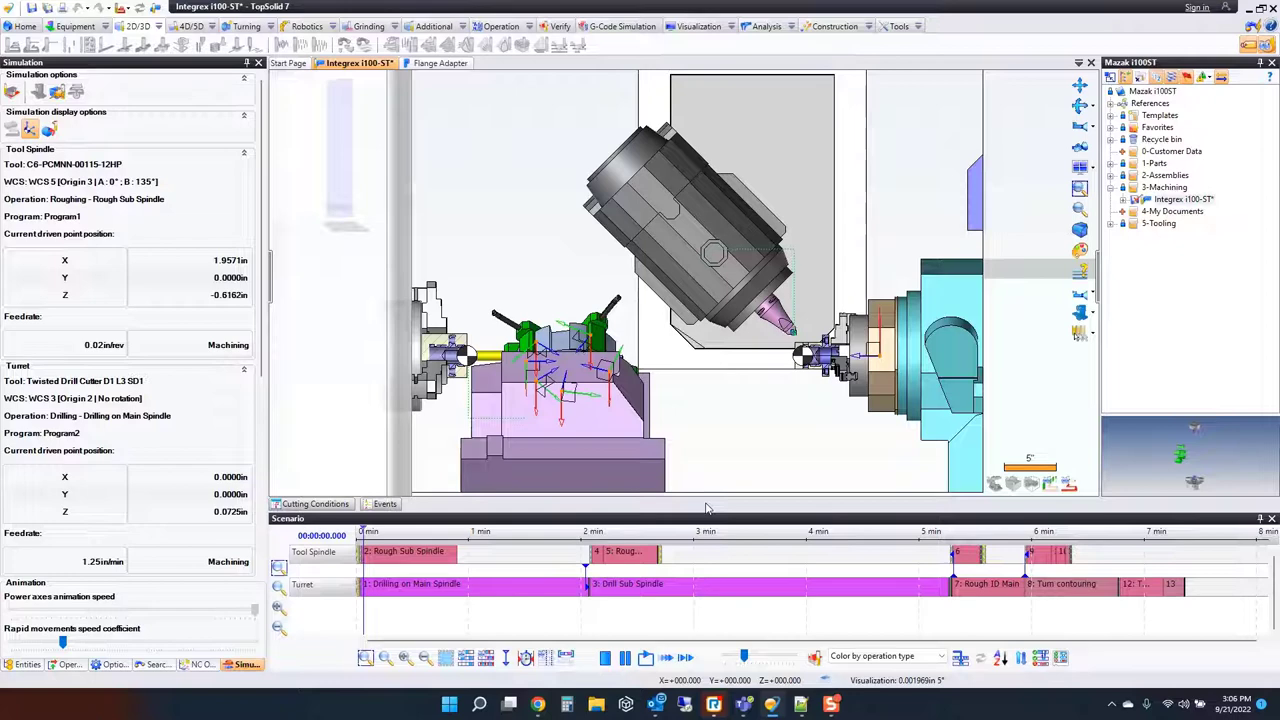
pyautogui.moveTo(743, 656)
pyautogui.mouseDown()
pyautogui.moveTo(788, 660)
pyautogui.moveTo(740, 658)
pyautogui.mouseUp()
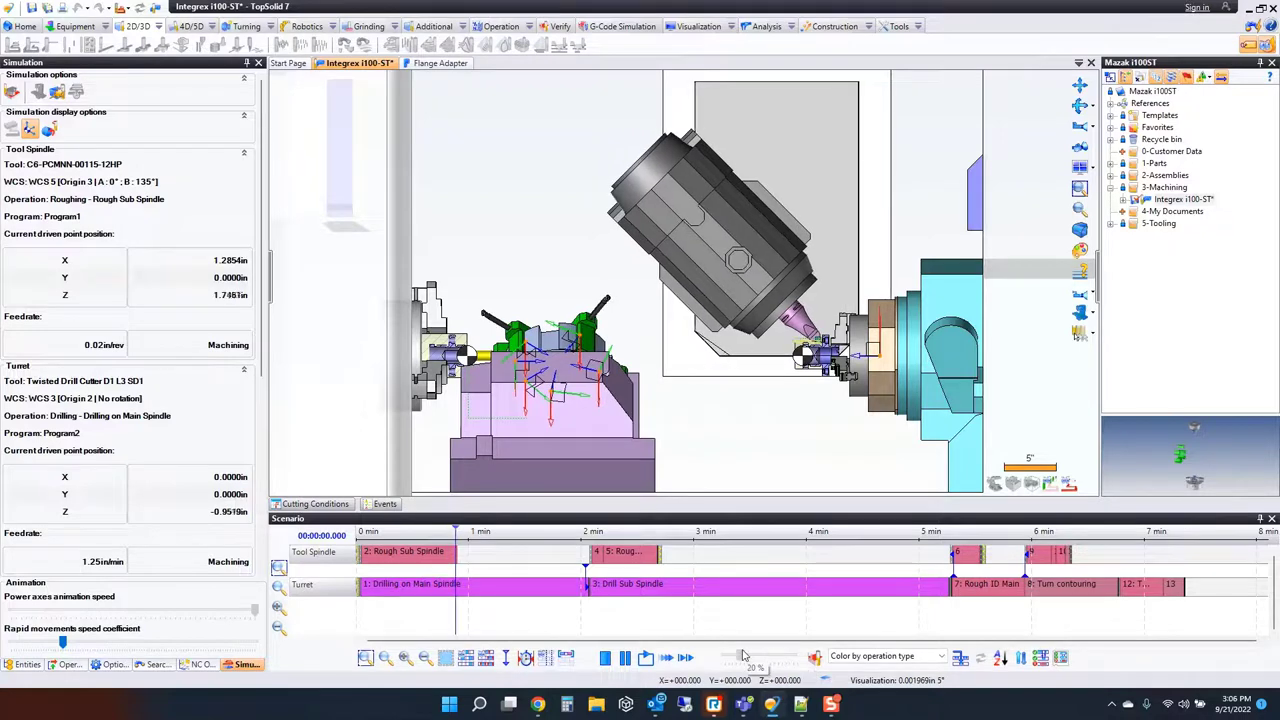
# Raise the animation speed further, then set it back to 100 % near the 2-minute mark
pyautogui.scroll(5, 463, 358)
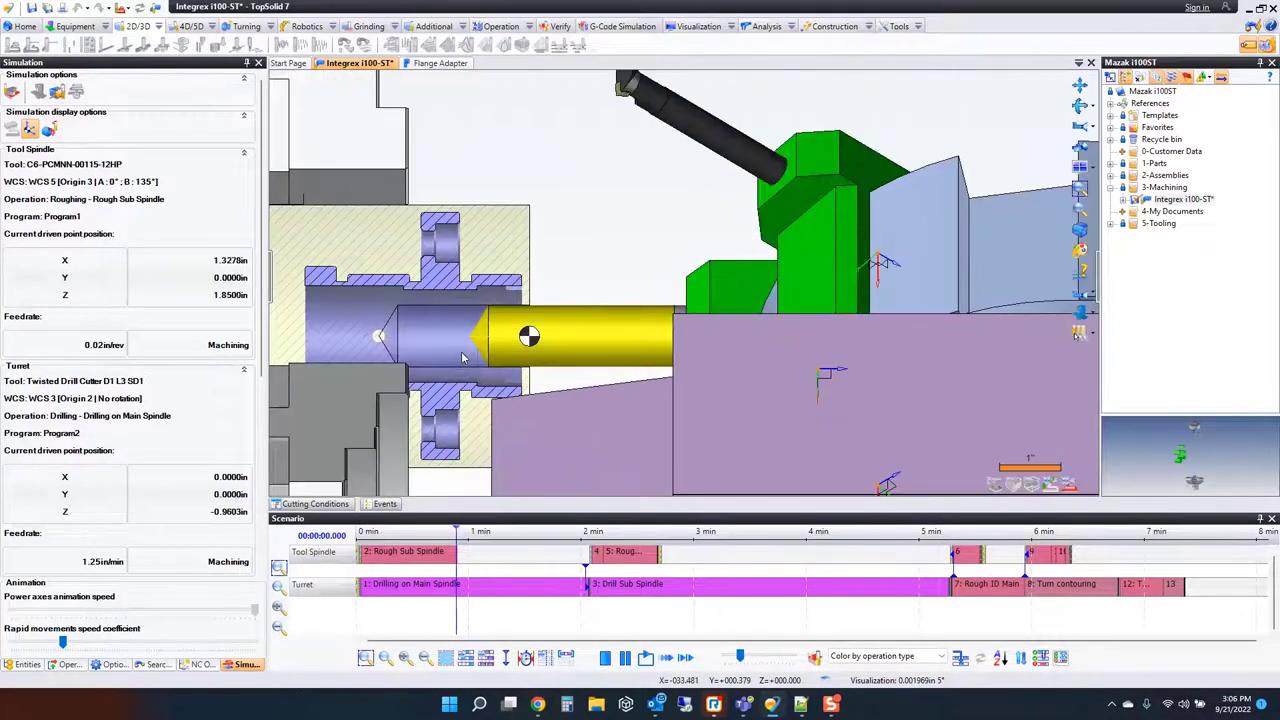
pyautogui.scroll(-5, 463, 358)
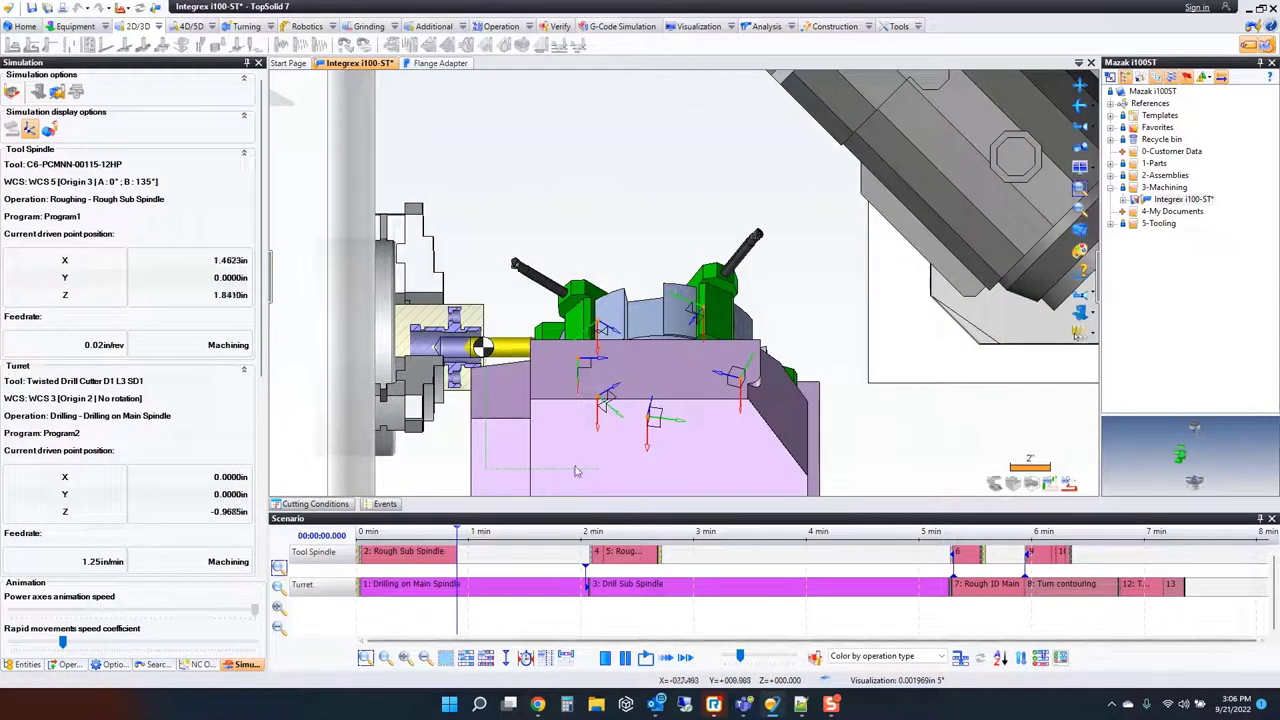
pyautogui.scroll(-2, 560, 425)
pyautogui.scroll(2, 676, 413)
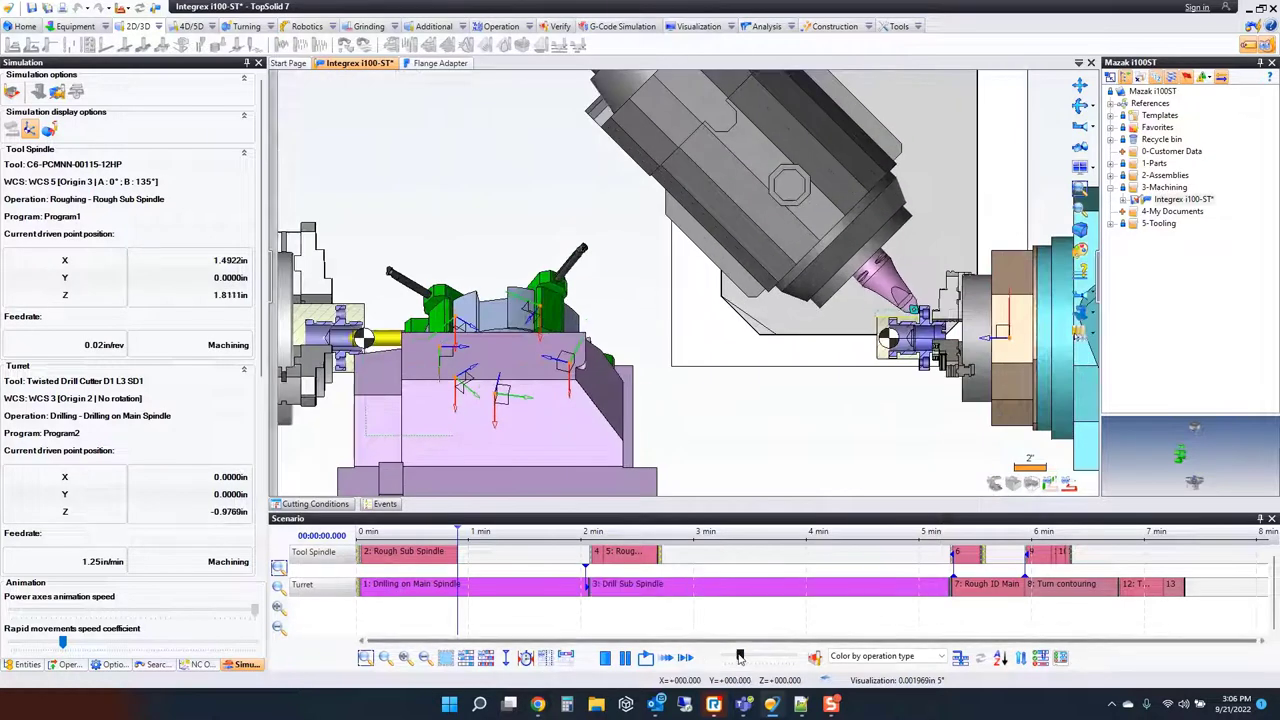
pyautogui.moveTo(750, 660); pyautogui.dragTo(773, 656)
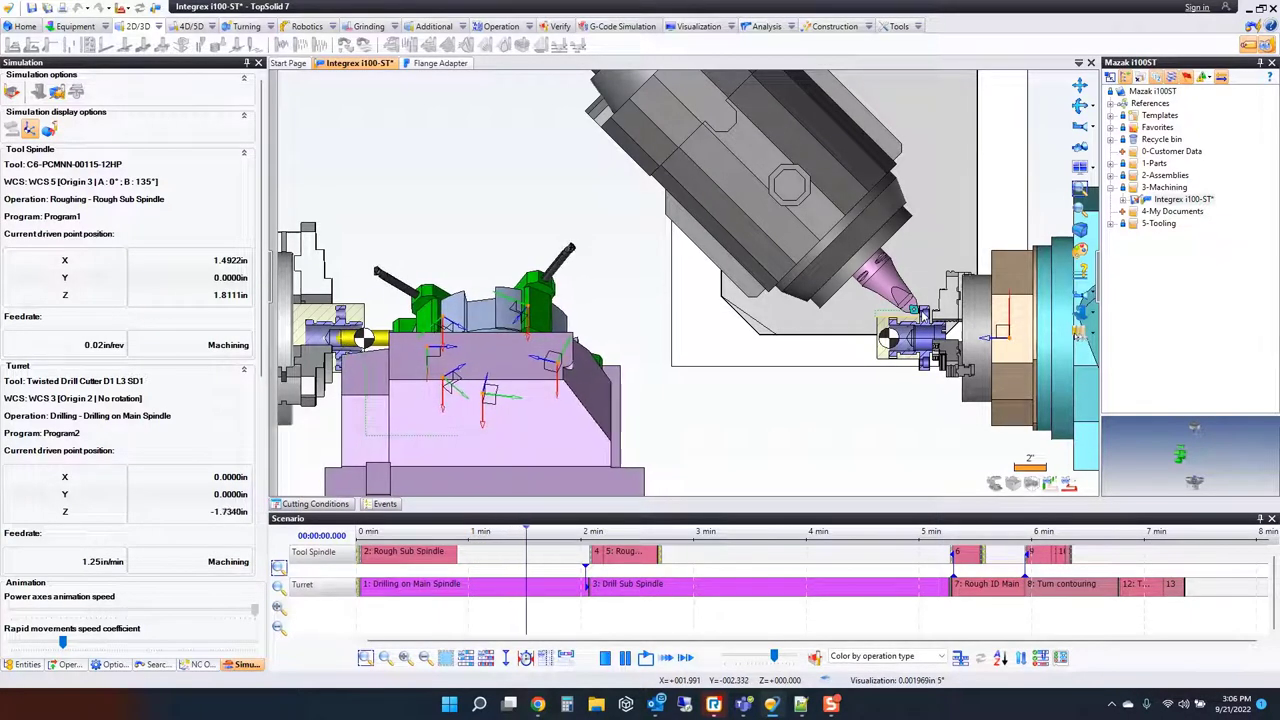
pyautogui.moveTo(776, 658); pyautogui.dragTo(756, 659)
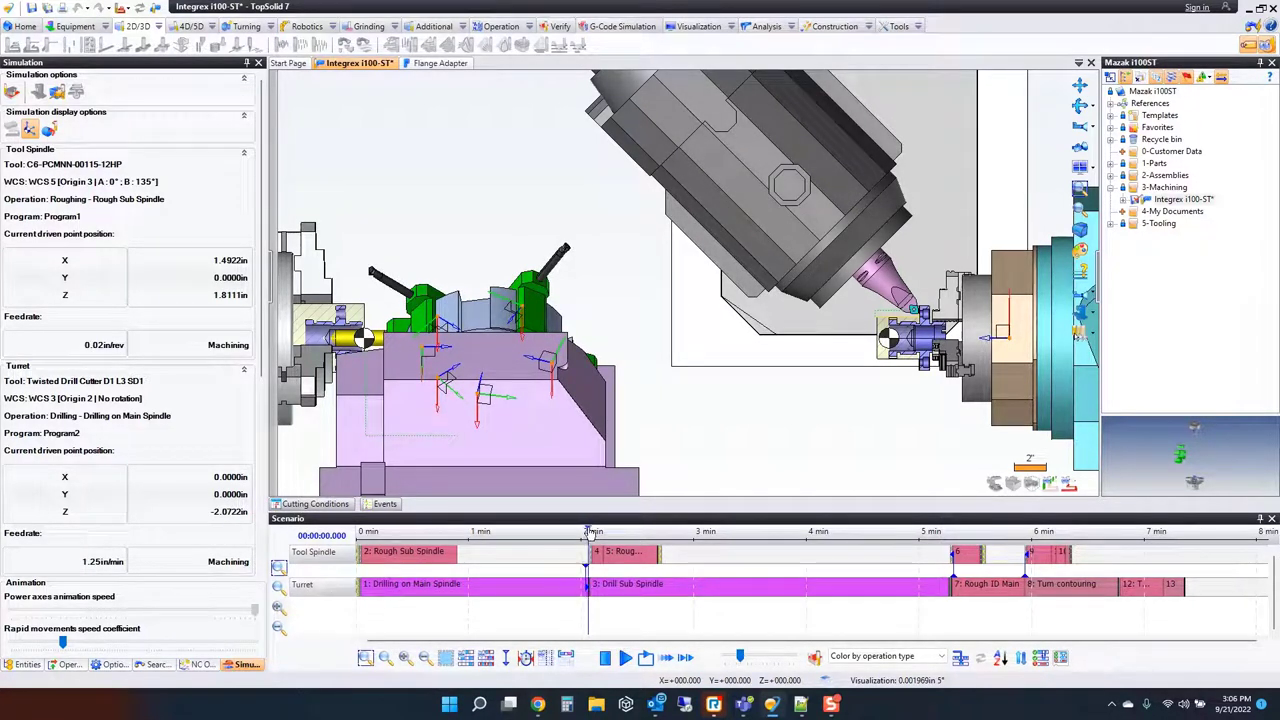
# Resume the simulation, orbit the machine view, then exit to the NC operations list
pyautogui.click(648, 660)
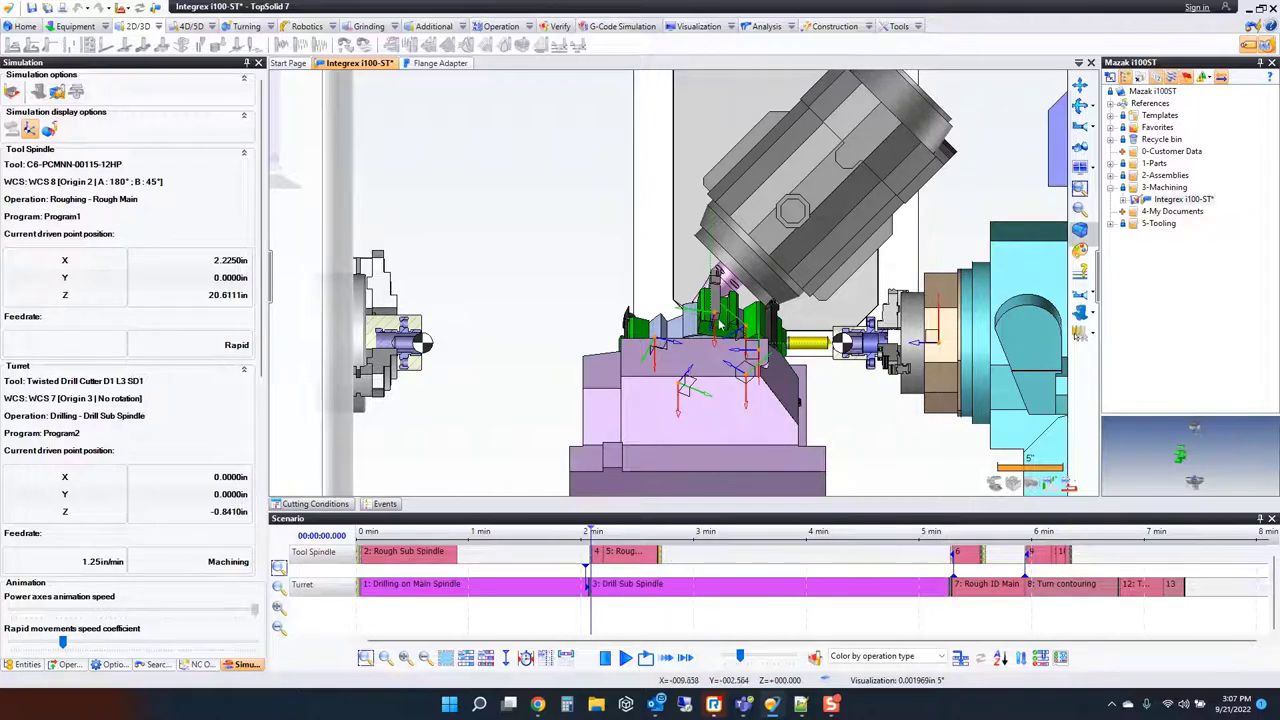
pyautogui.moveTo(718, 435); pyautogui.dragTo(723, 353, button='middle')
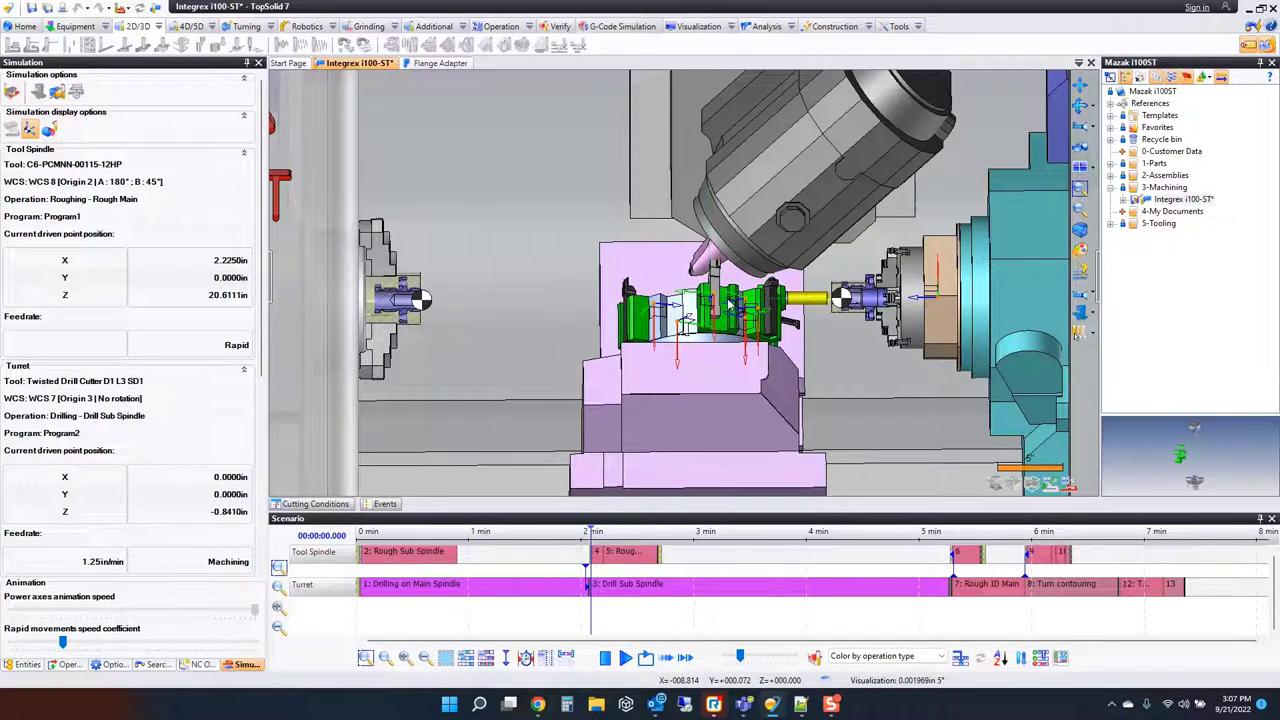
pyautogui.press('Escape')
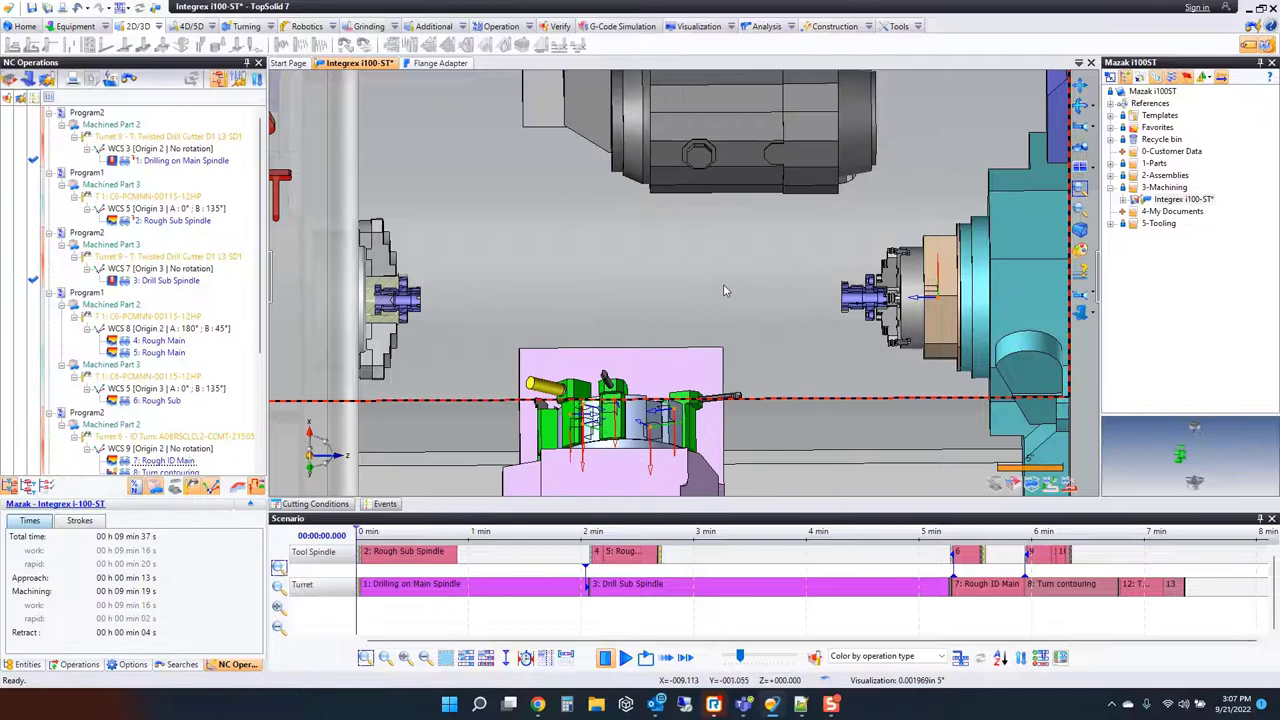
# Switch to Machining Stage and open Link movements > Edit for operation 4: Rough Main
pyautogui.scroll(-3, 699, 302)
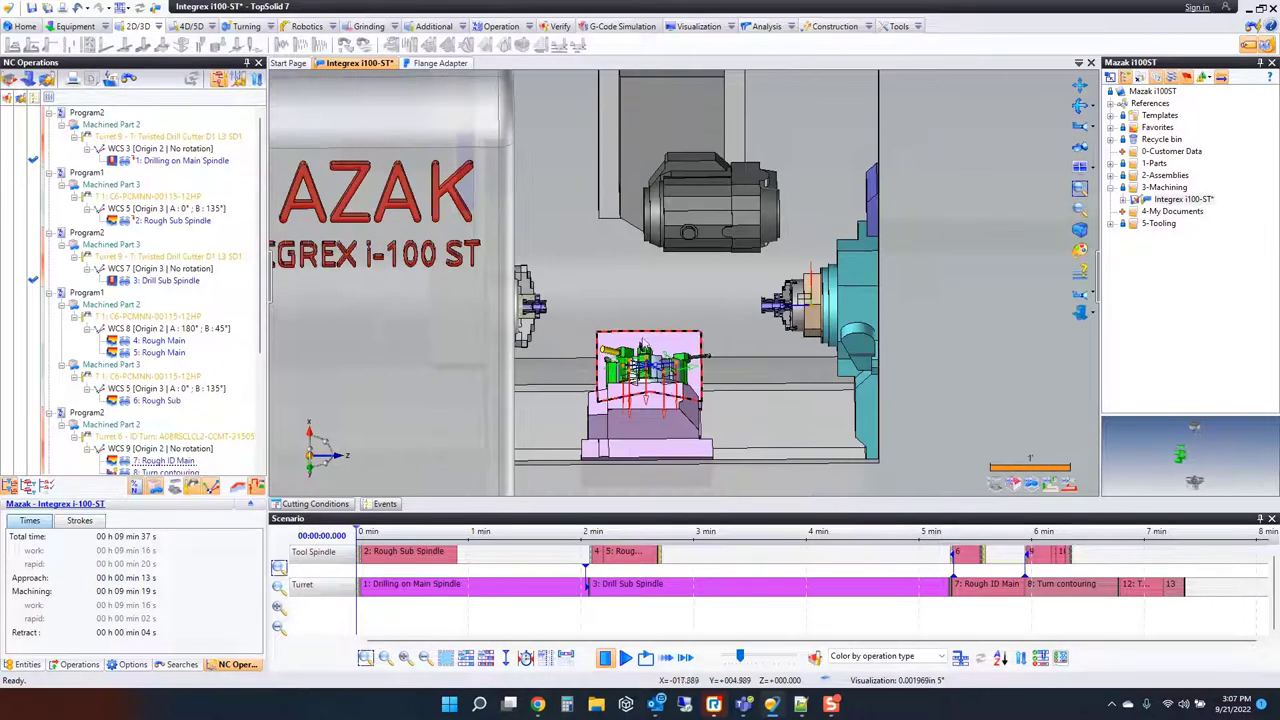
pyautogui.click(124, 8)
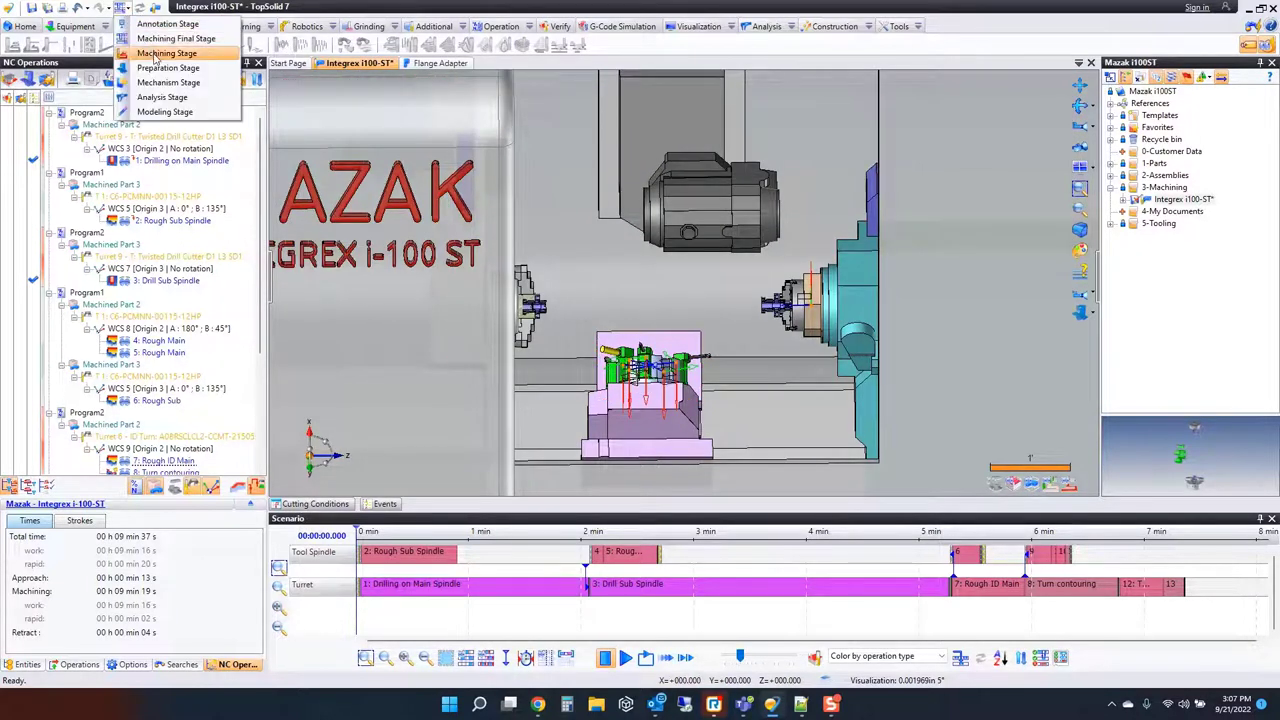
pyautogui.click(150, 45)
pyautogui.click(172, 342)
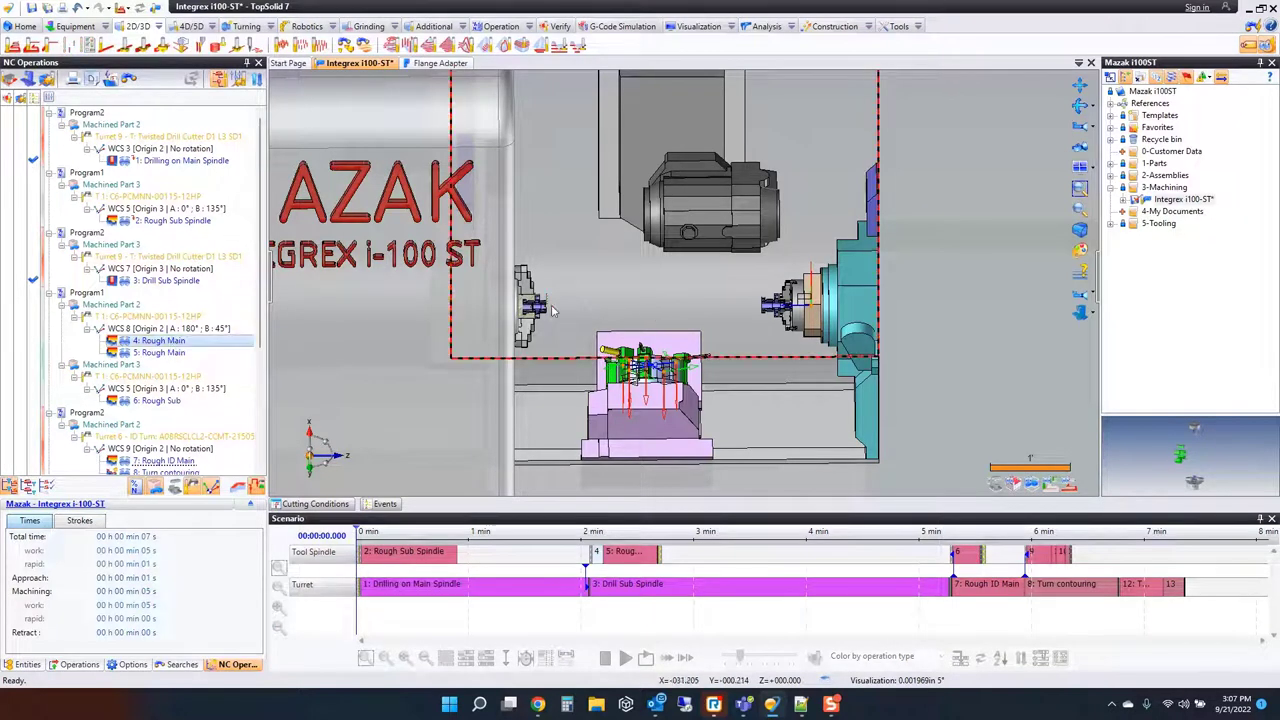
pyautogui.rightClick(182, 347)
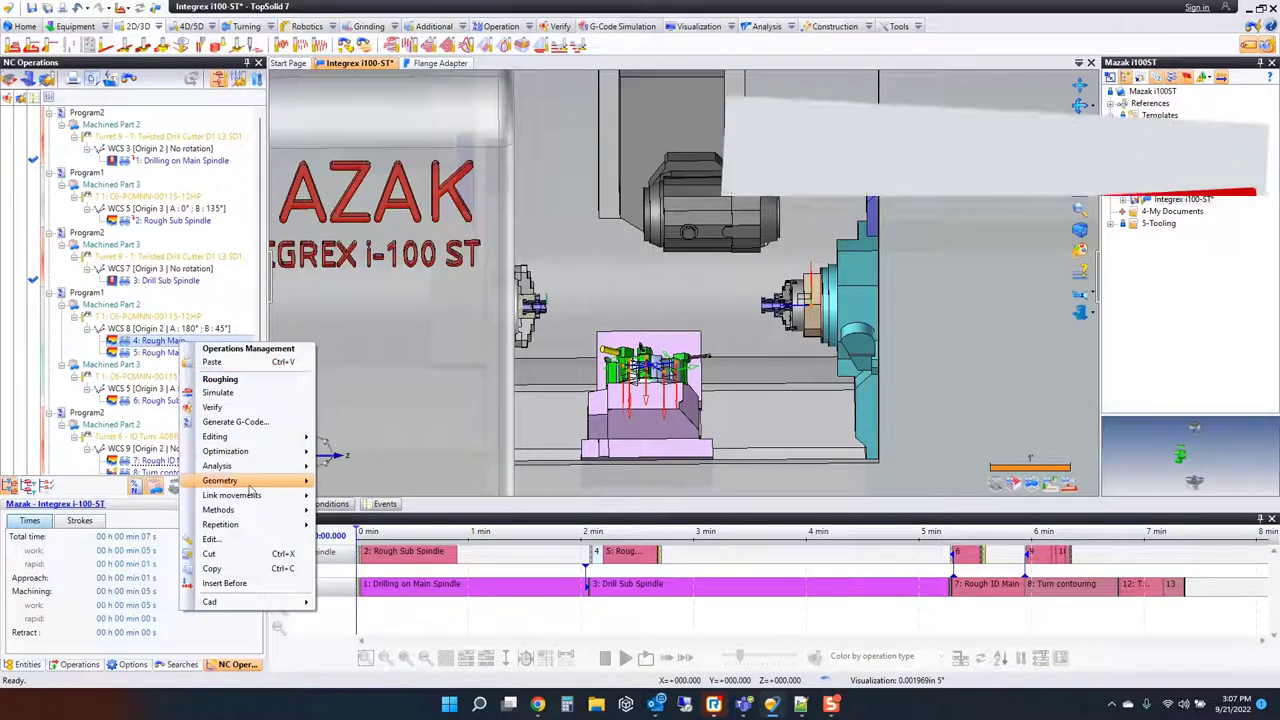
pyautogui.moveTo(255, 497)
pyautogui.click(372, 496)
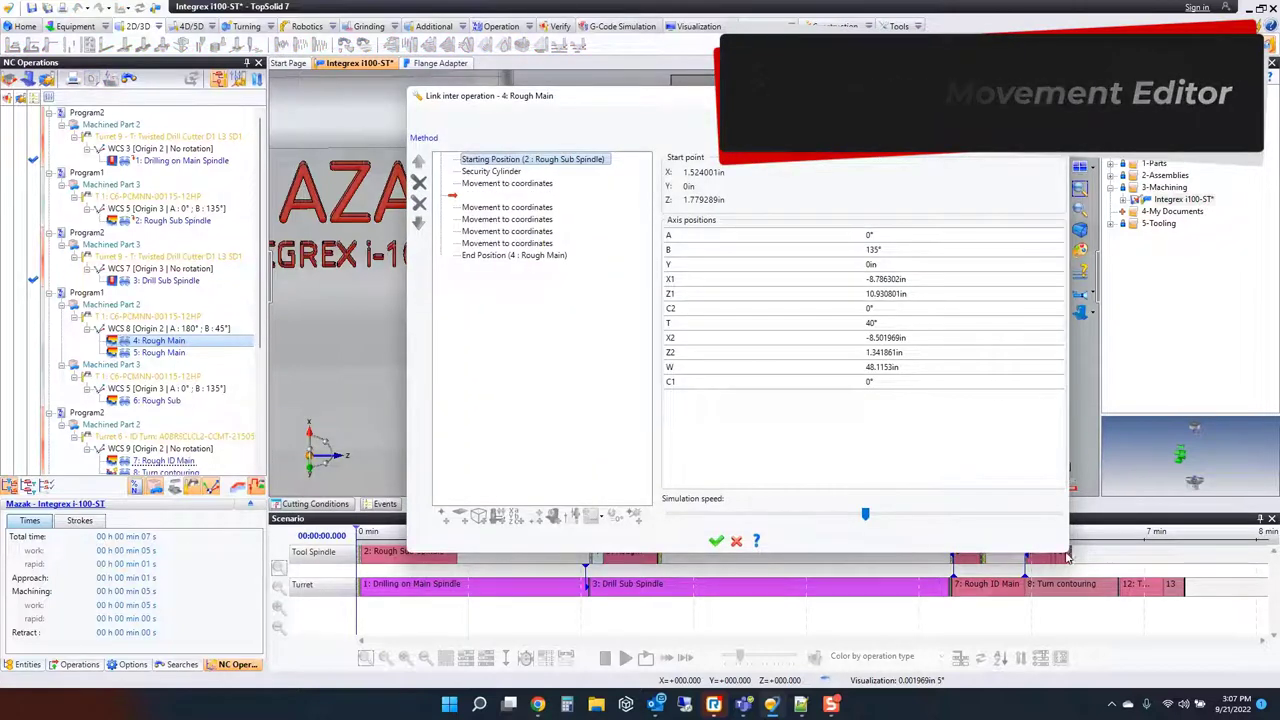
# Set the Rough Main link method to Manual and show its Security Cylinder settings
pyautogui.moveTo(1068, 552); pyautogui.dragTo(980, 492)
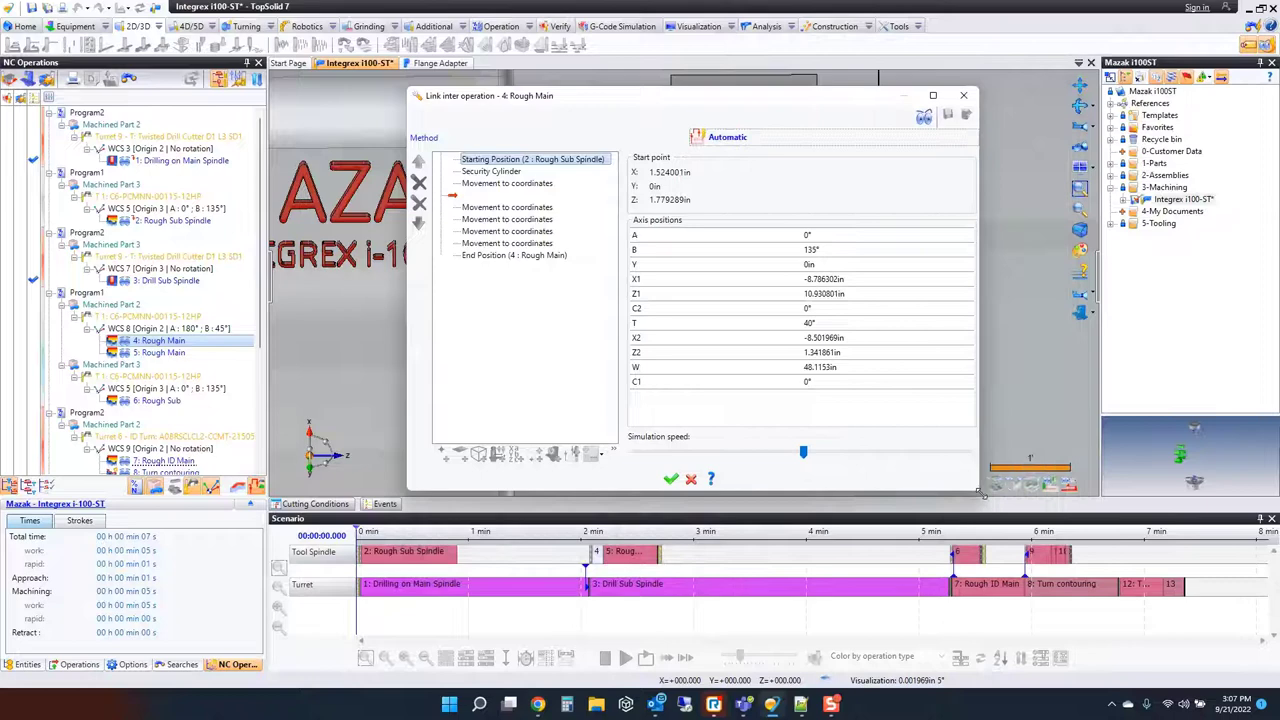
pyautogui.moveTo(718, 100); pyautogui.dragTo(338, 85)
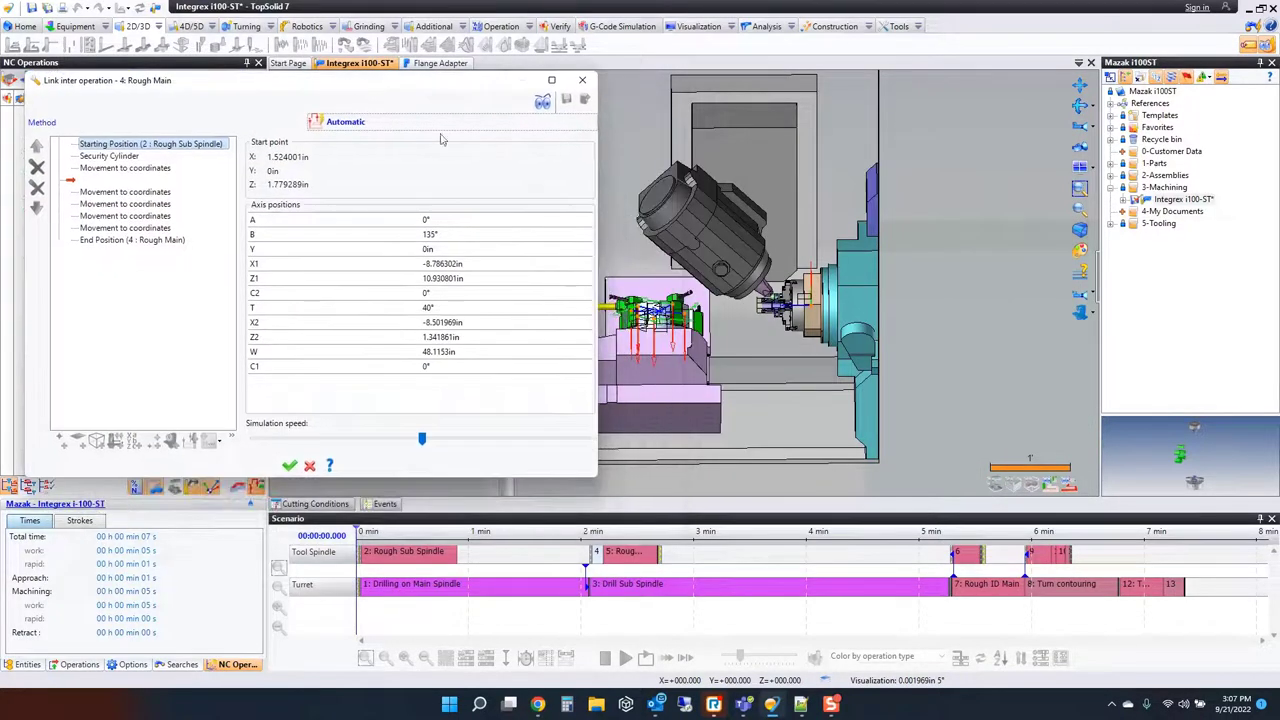
pyautogui.scroll(3, 868, 303)
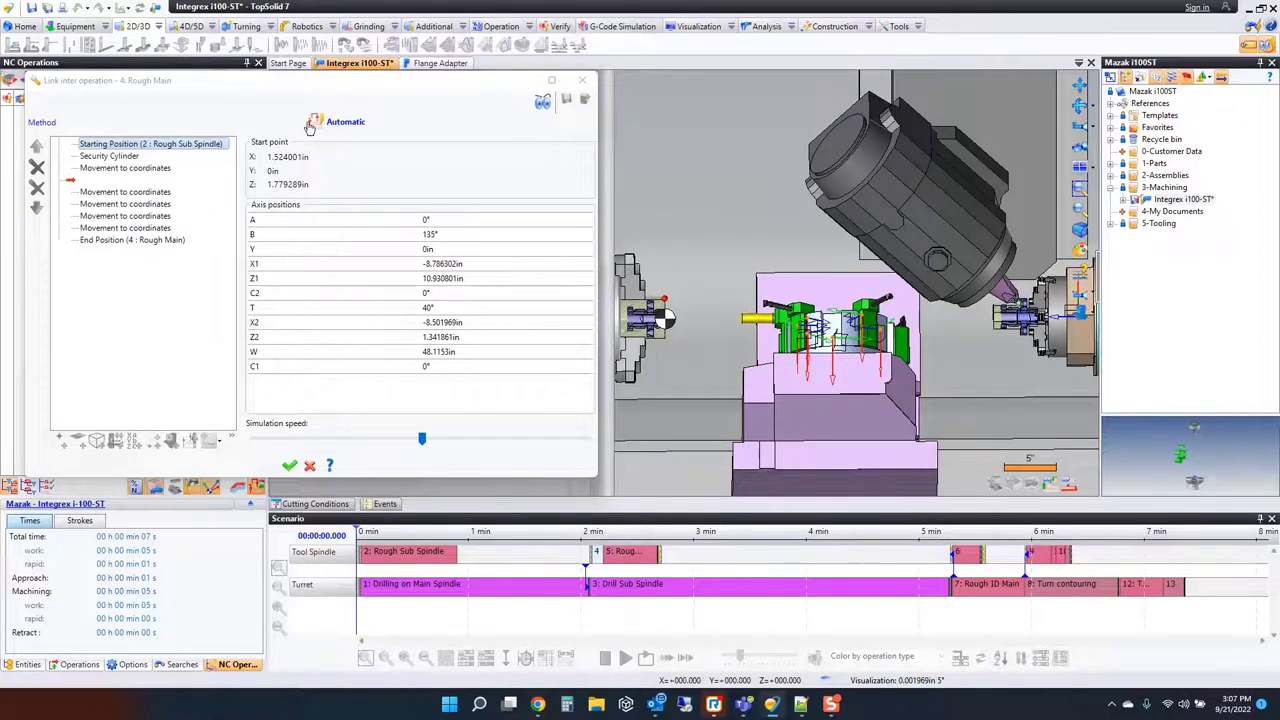
pyautogui.click(343, 123)
pyautogui.click(352, 169)
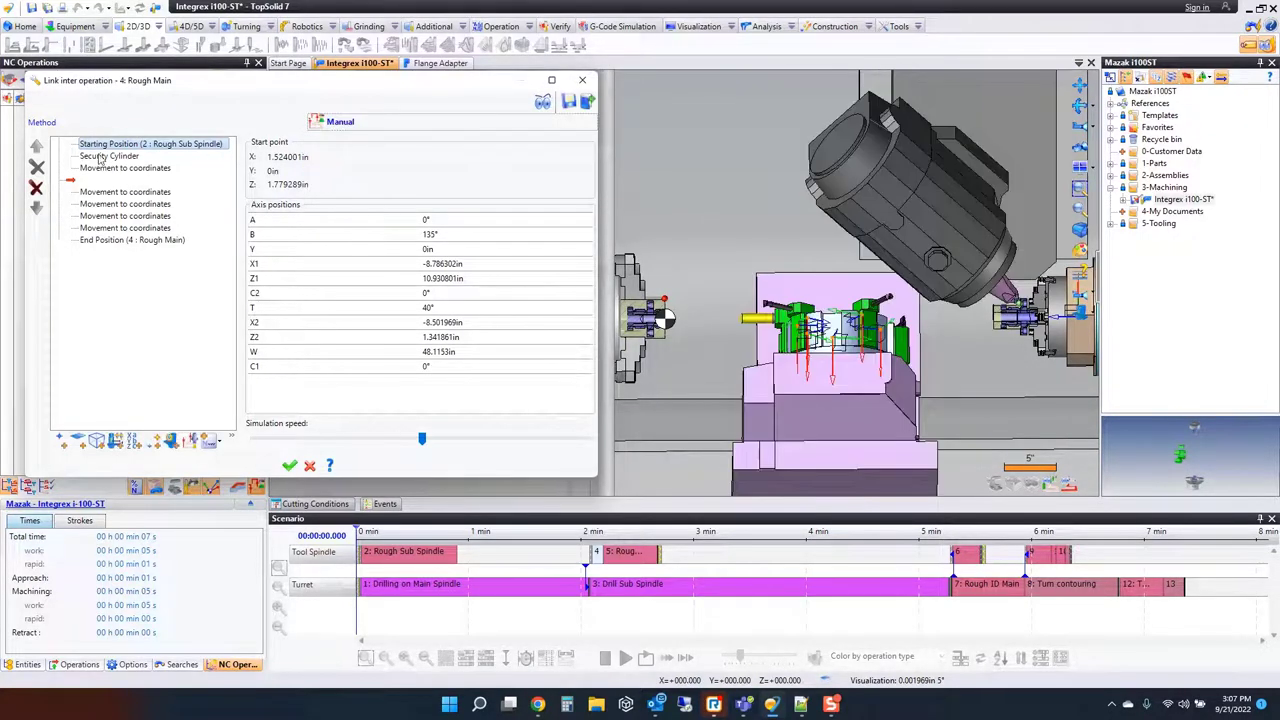
pyautogui.click(92, 157)
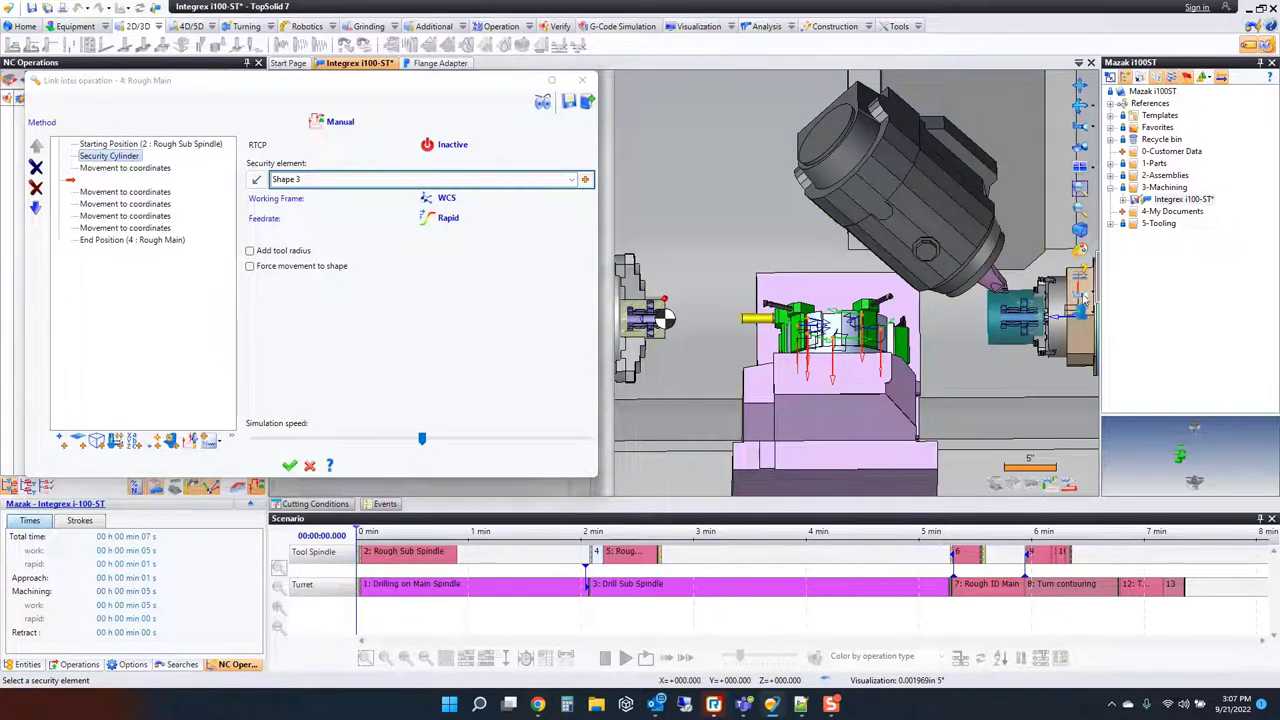
# Check each Rough Main coordinate movement (e.g. X1 2.225in, Z1 -0.05in), then close the editor
pyautogui.click(127, 169)
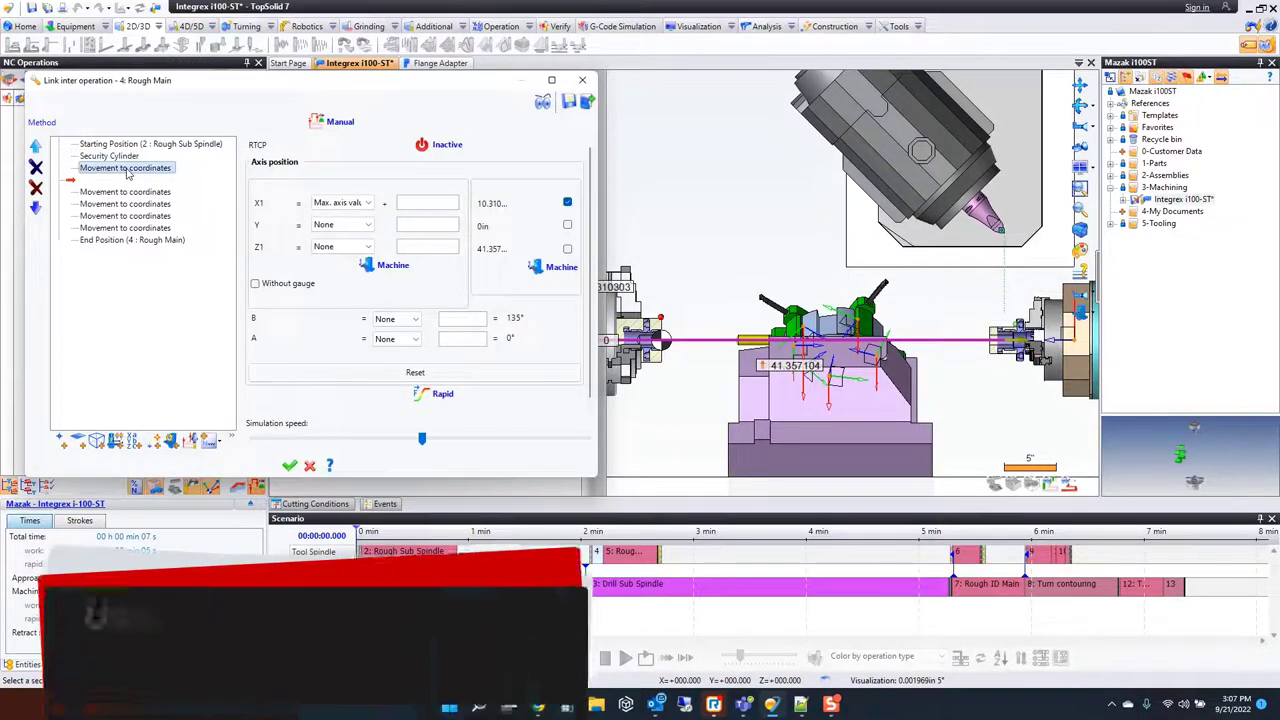
pyautogui.click(121, 192)
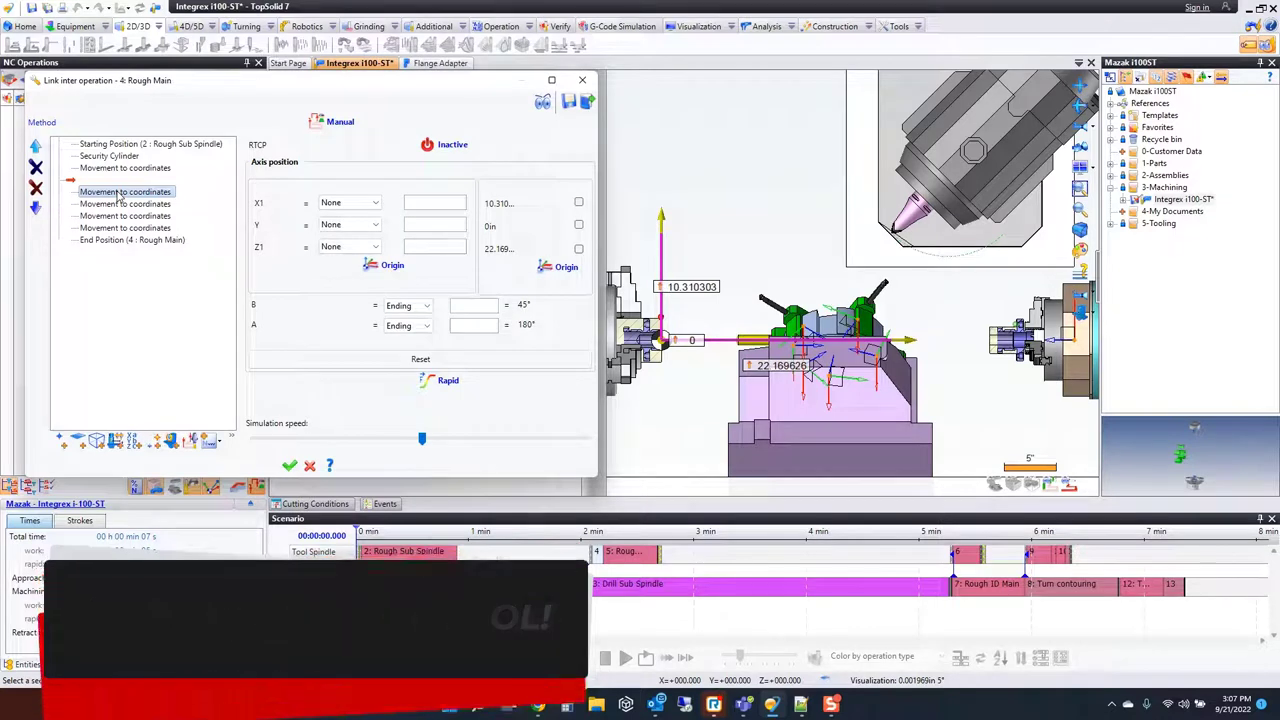
pyautogui.click(121, 205)
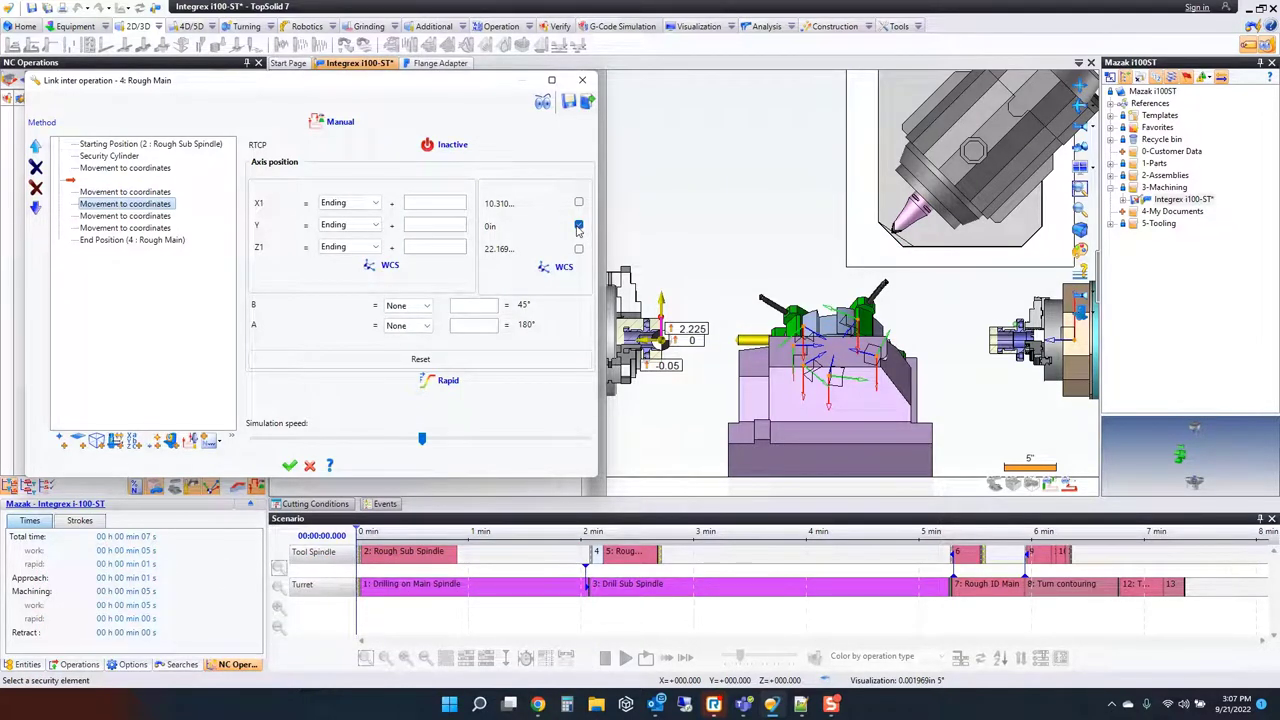
pyautogui.click(130, 217)
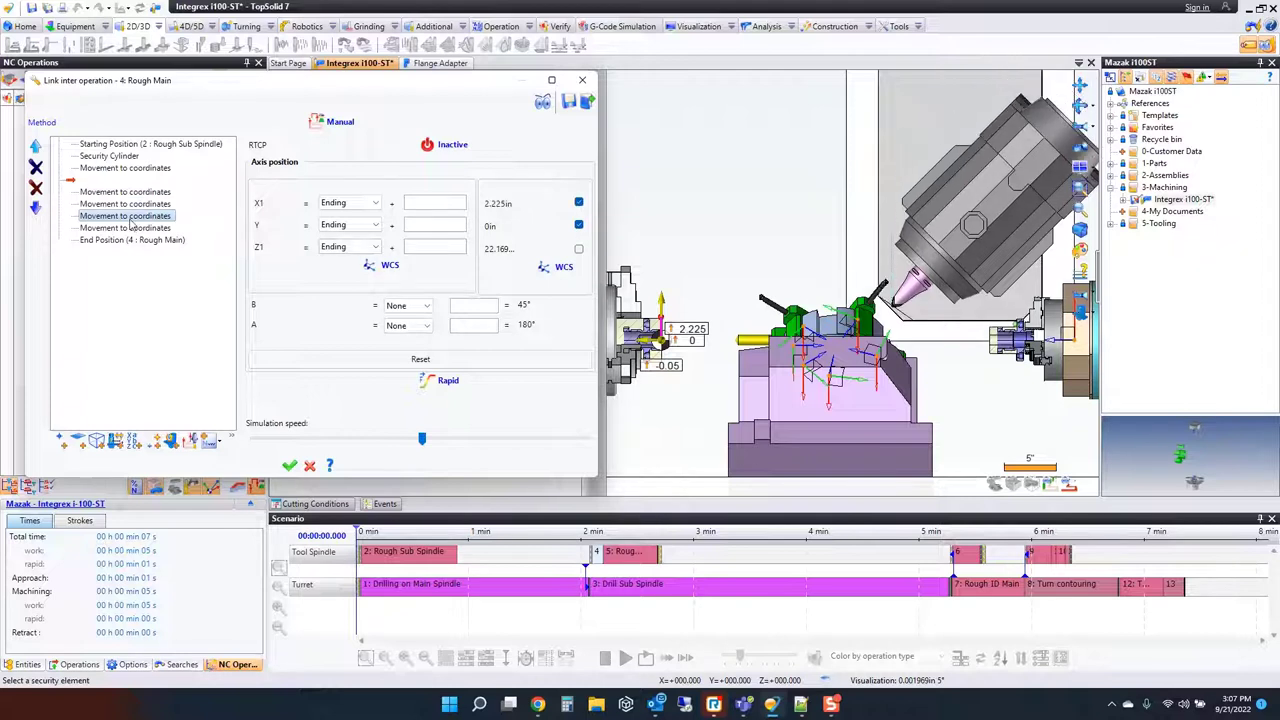
pyautogui.click(128, 230)
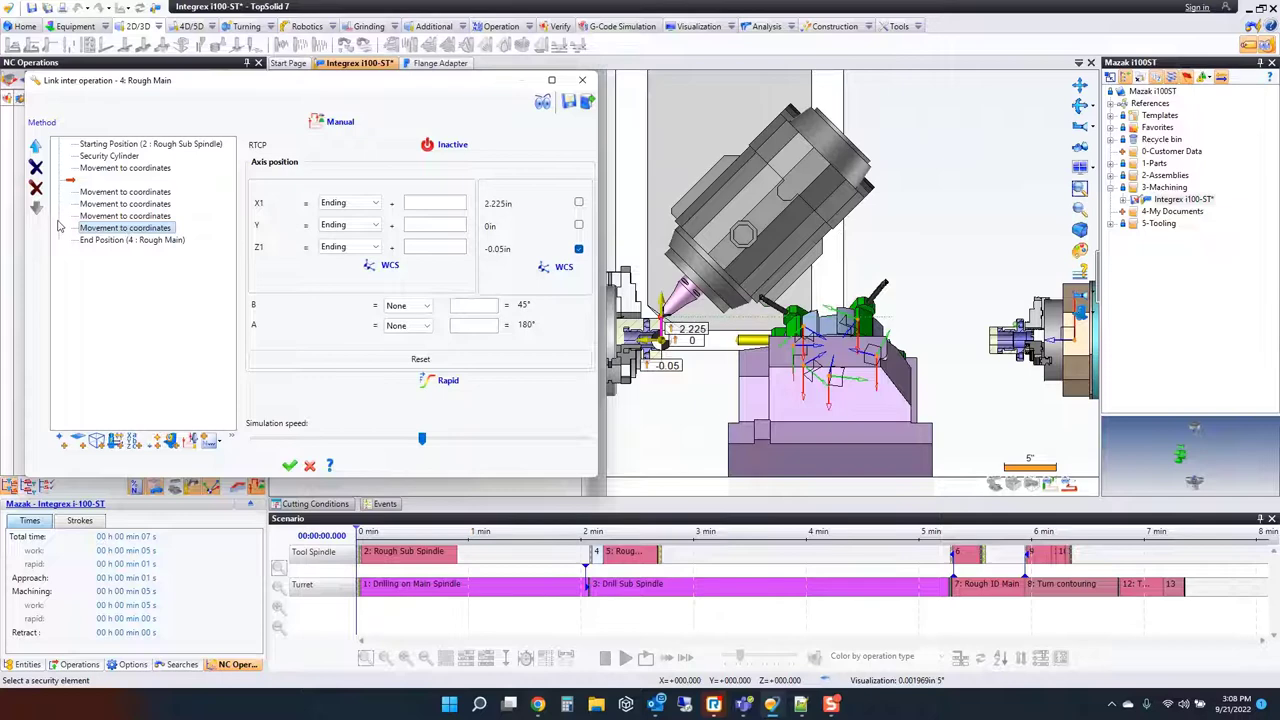
pyautogui.click(37, 149)
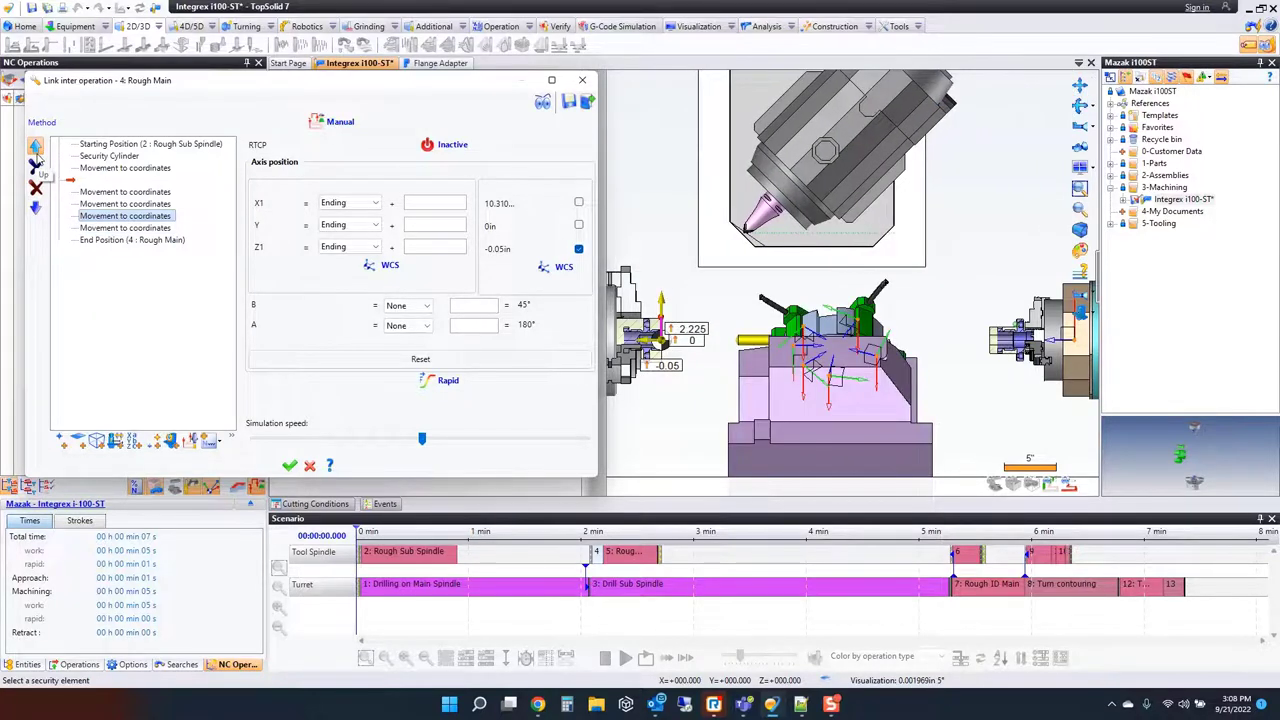
pyautogui.click(106, 229)
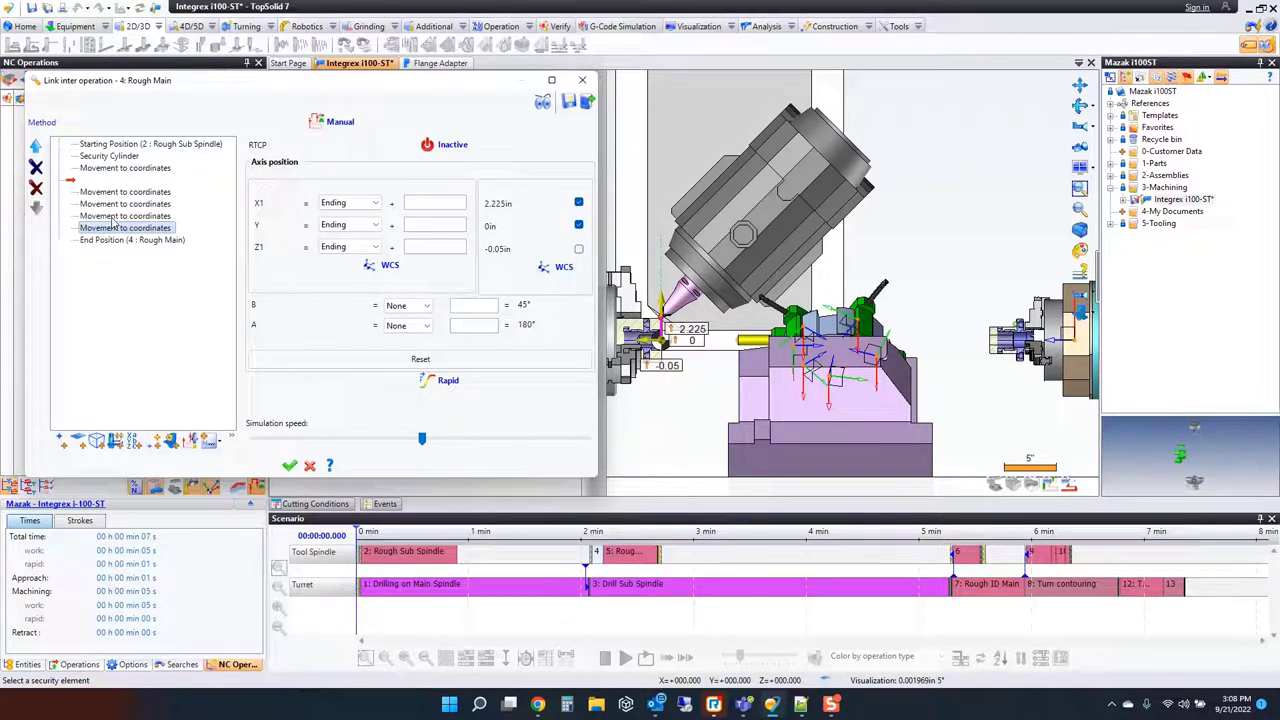
pyautogui.click(289, 467)
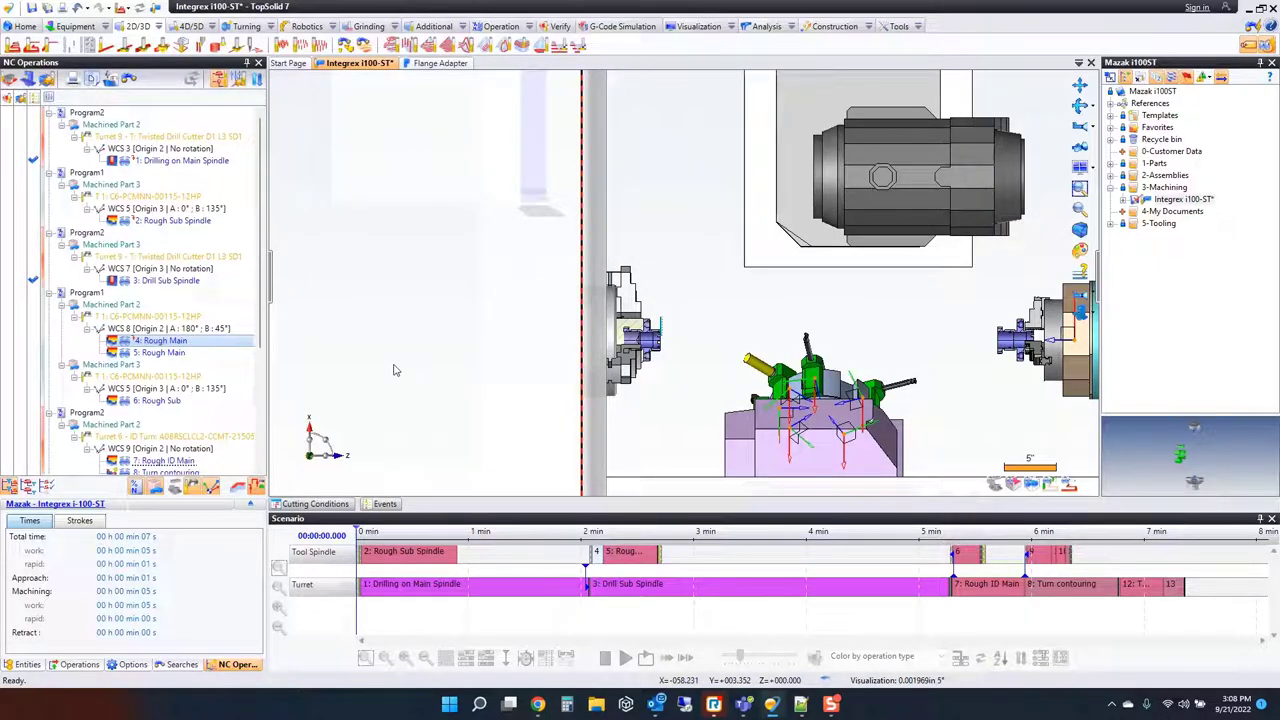
# Switch to Machining Final Stage and run the simulation, slightly raising the playback speed
pyautogui.click(154, 8)
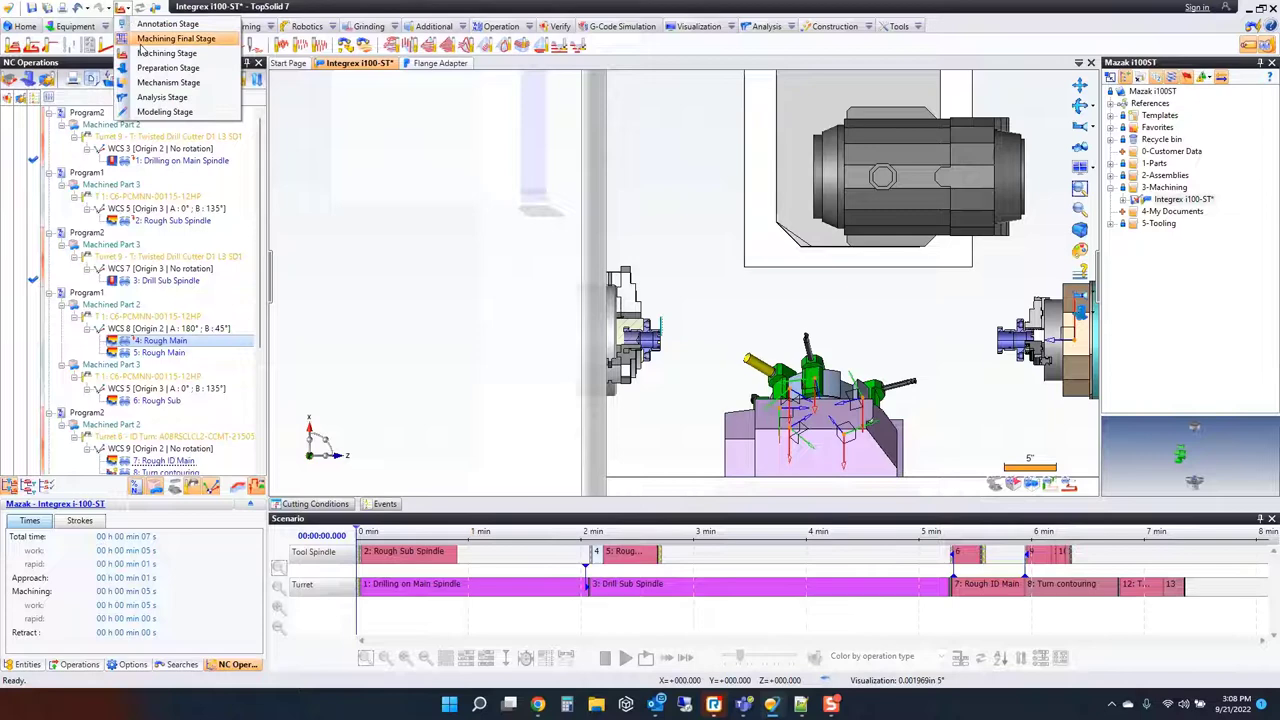
pyautogui.click(150, 40)
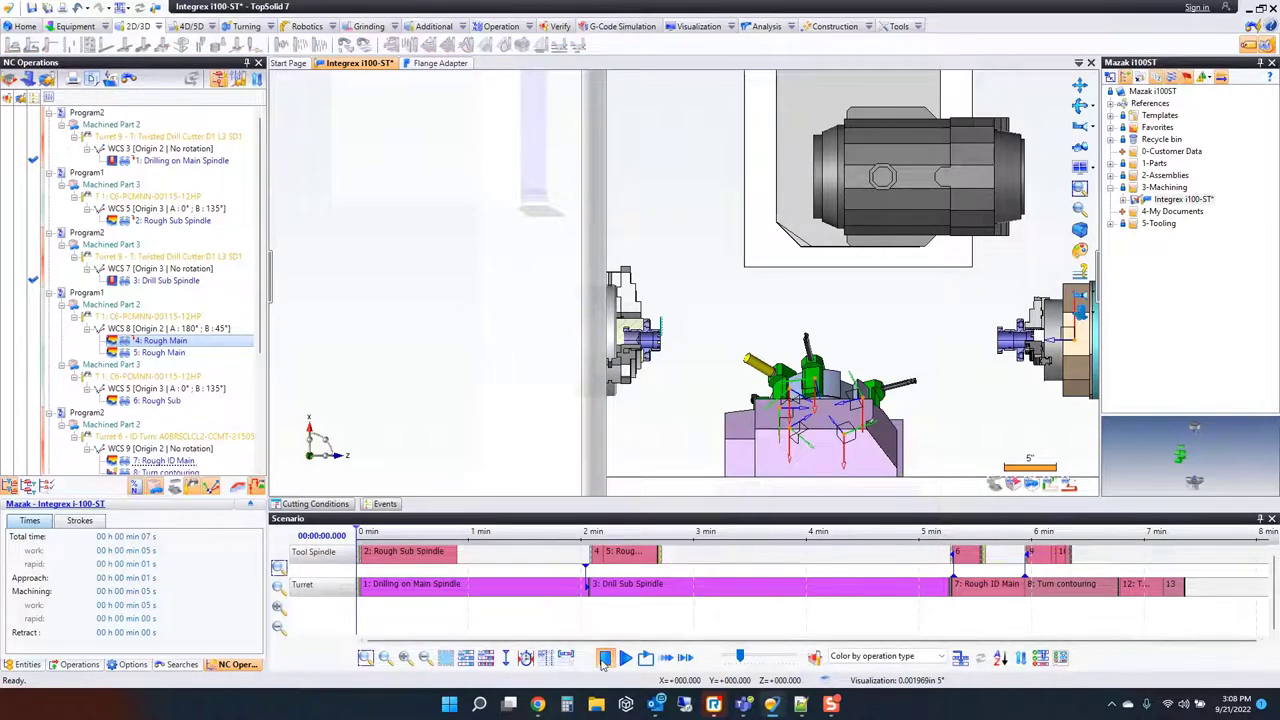
pyautogui.click(625, 658)
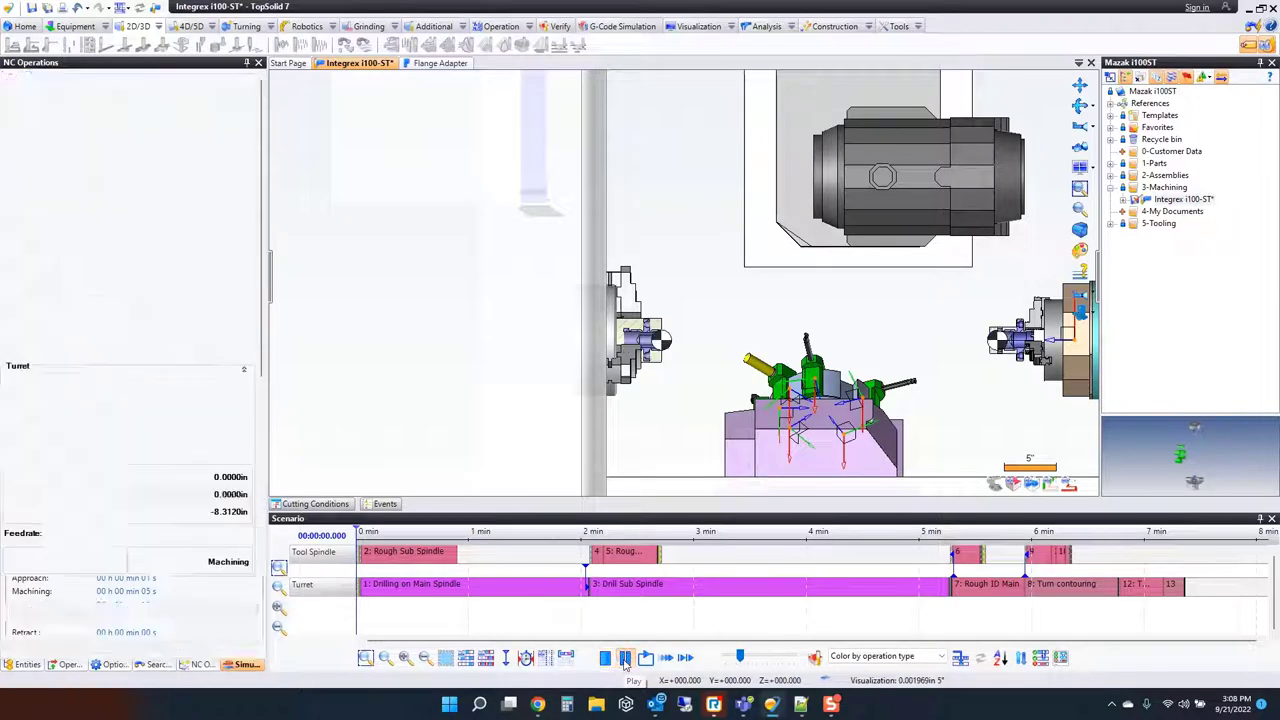
pyautogui.moveTo(726, 338); pyautogui.dragTo(611, 331, button='middle')
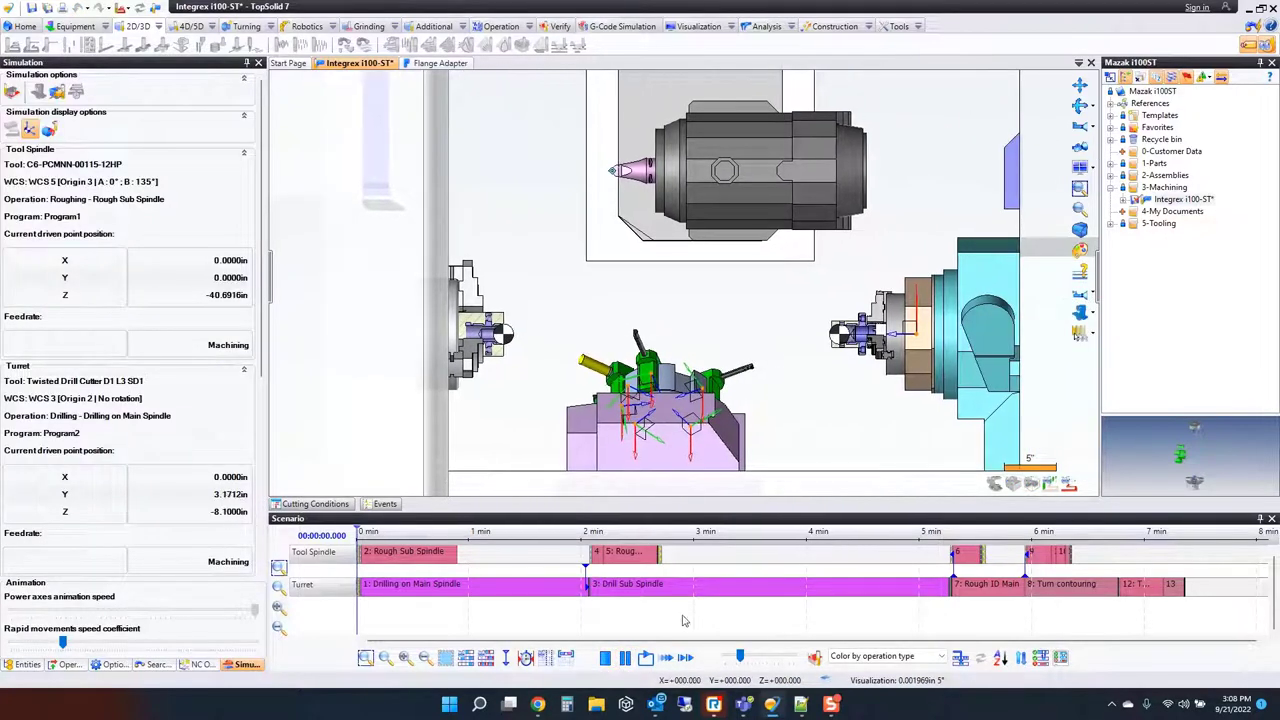
pyautogui.click(361, 533)
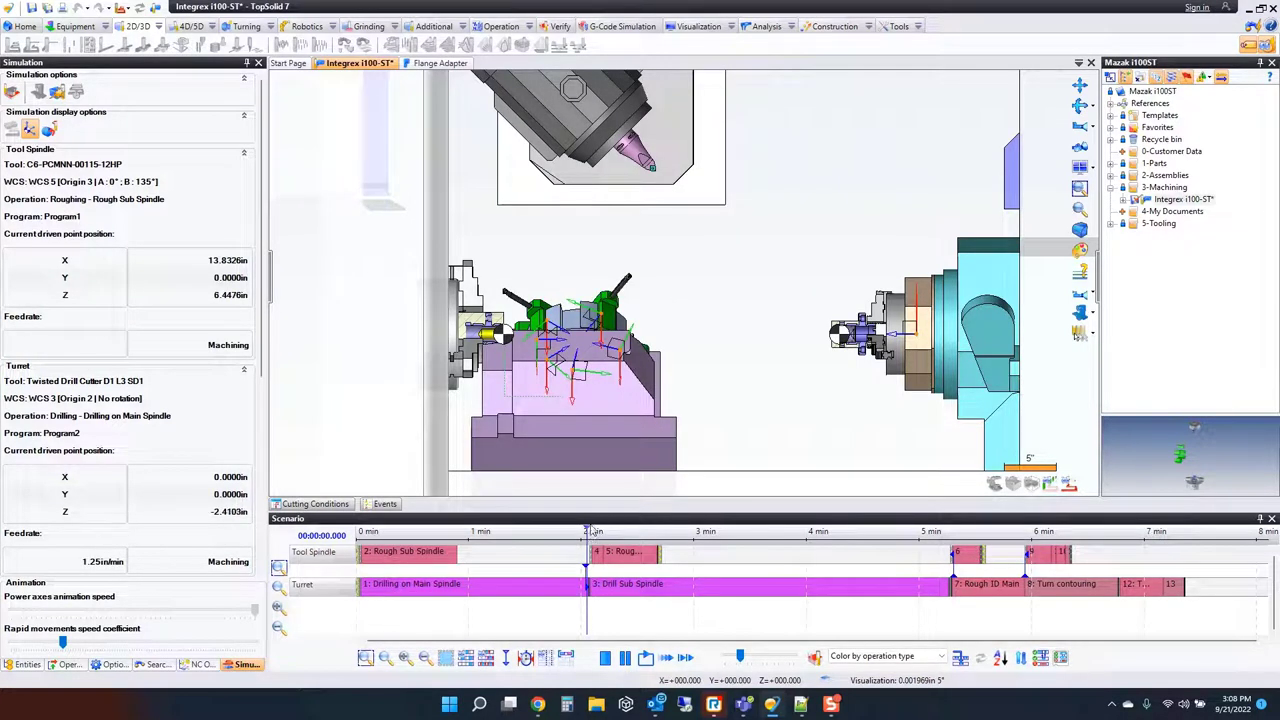
pyautogui.click(574, 537)
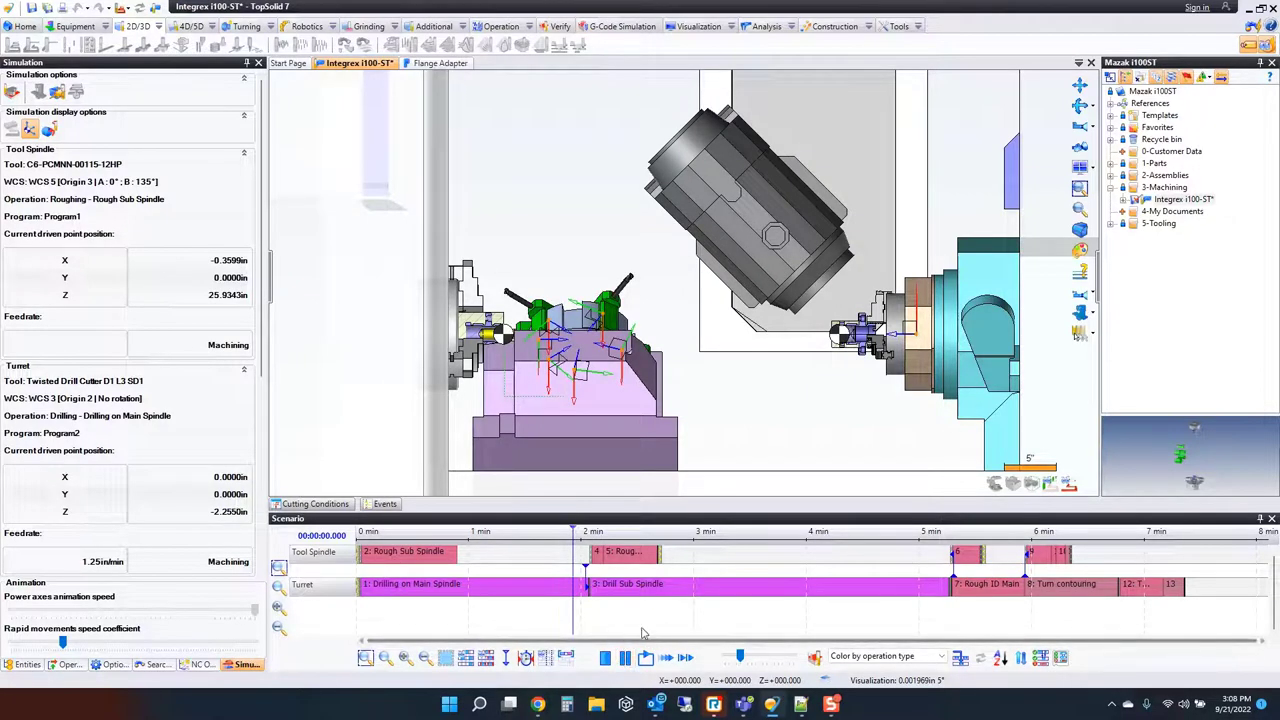
pyautogui.moveTo(741, 656); pyautogui.dragTo(750, 658)
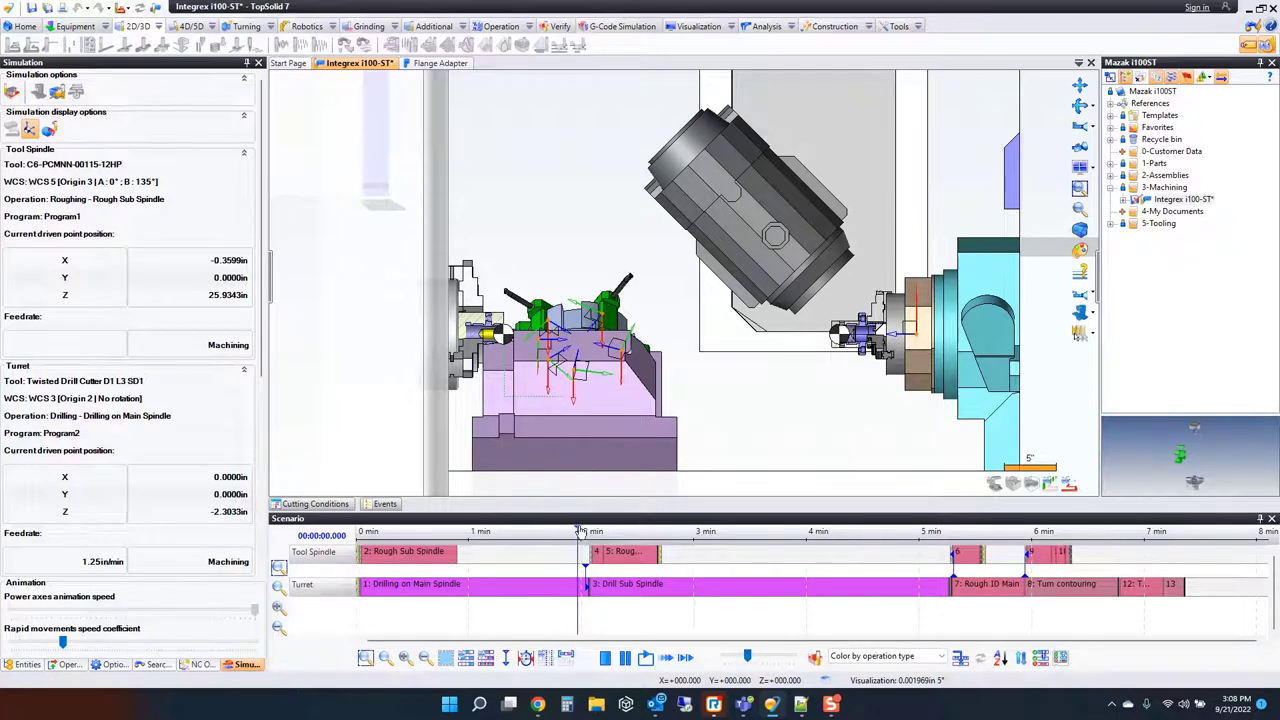
pyautogui.scroll(3, 594, 535)
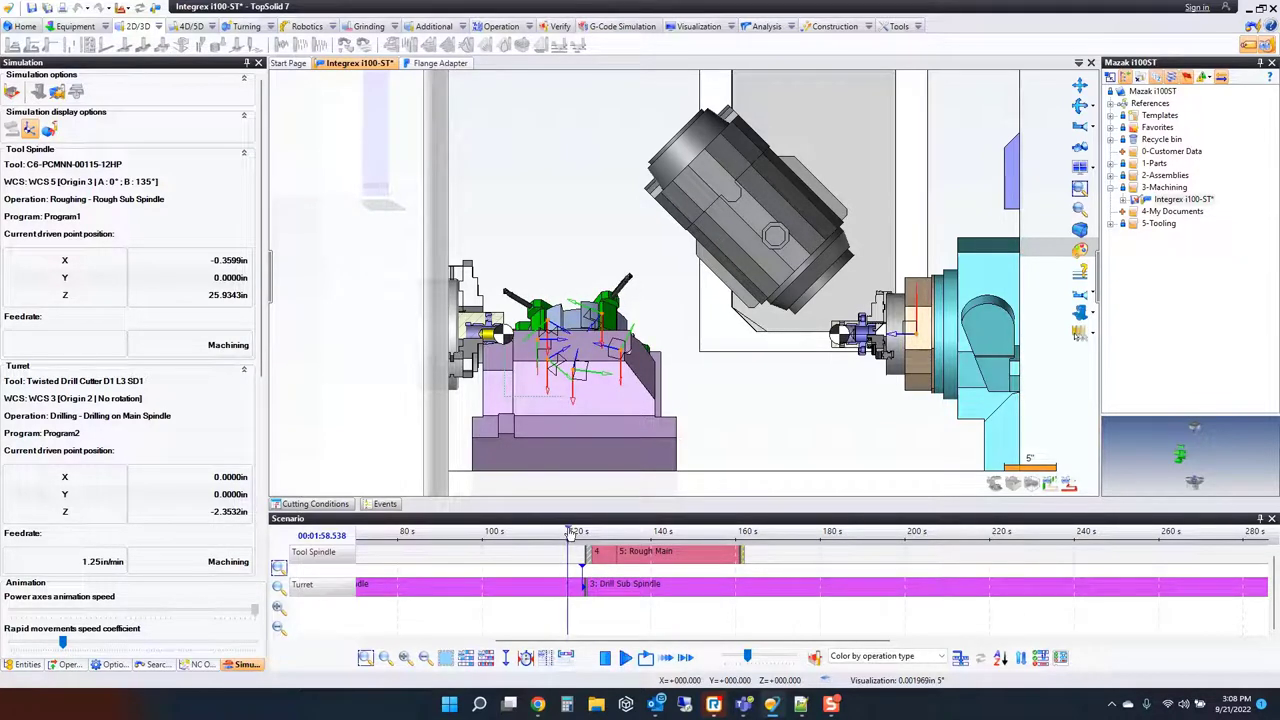
# Resume playback at 200 % speed through operations 4 and 5: Rough Main
pyautogui.press('space')
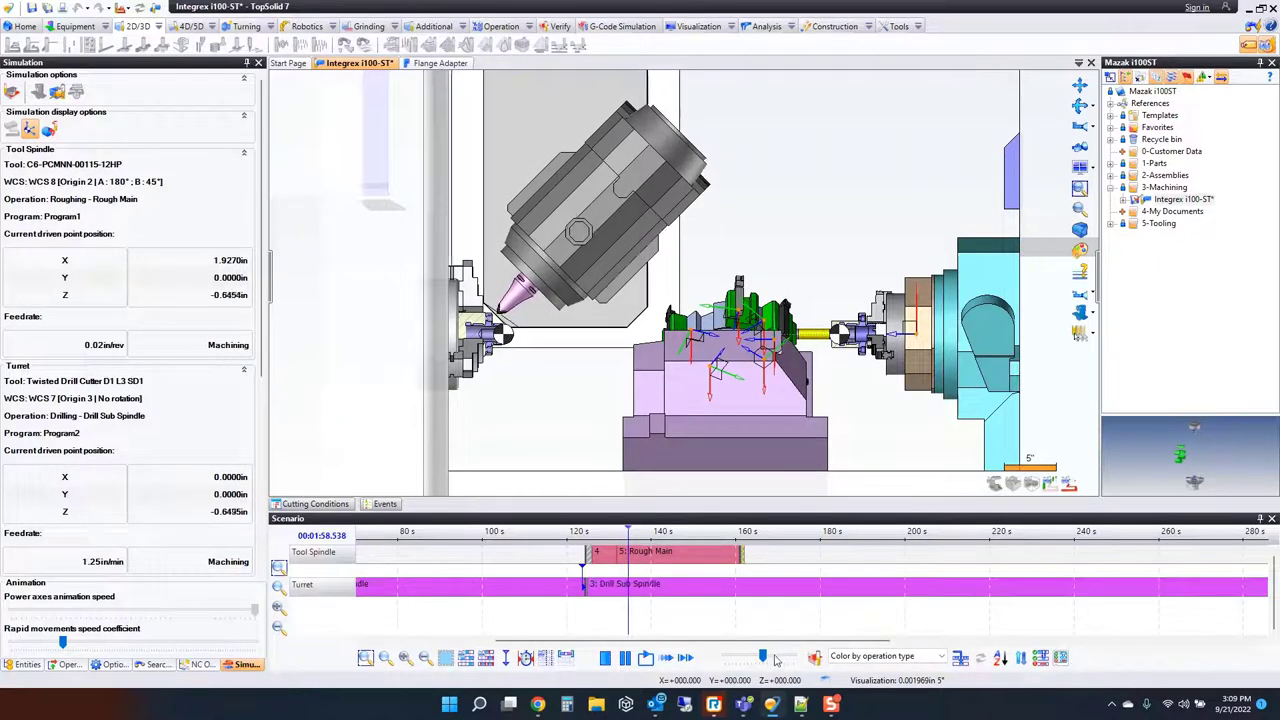
pyautogui.scroll(3, 833, 335)
pyautogui.scroll(-1, 833, 335)
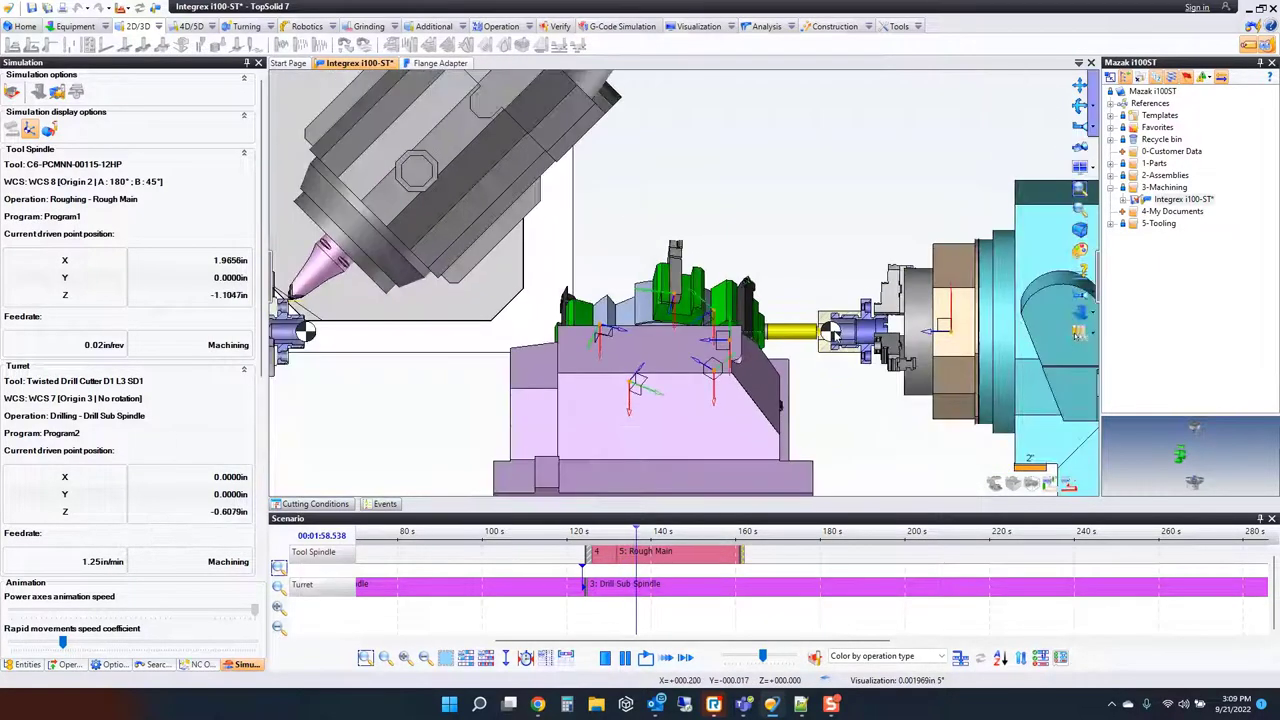
pyautogui.scroll(2, 833, 335)
pyautogui.scroll(-3, 833, 335)
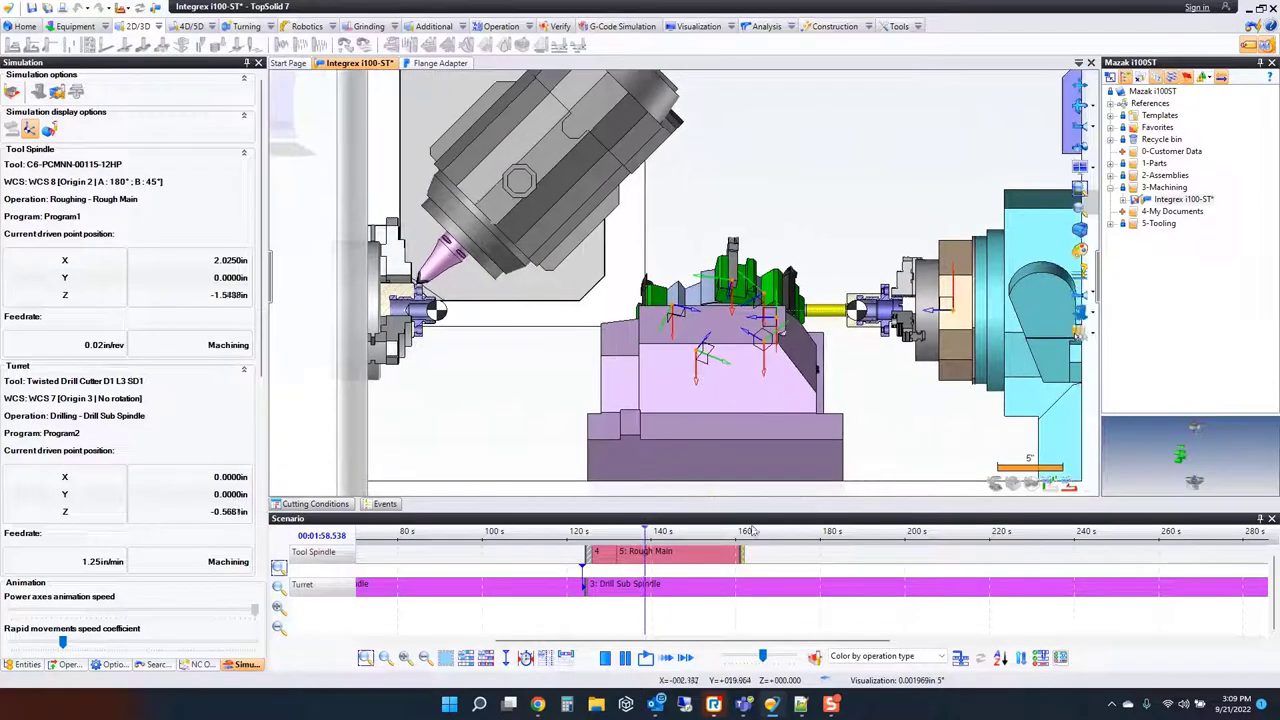
pyautogui.moveTo(762, 656)
pyautogui.mouseDown()
pyautogui.moveTo(779, 657)
pyautogui.moveTo(768, 658)
pyautogui.mouseUp()
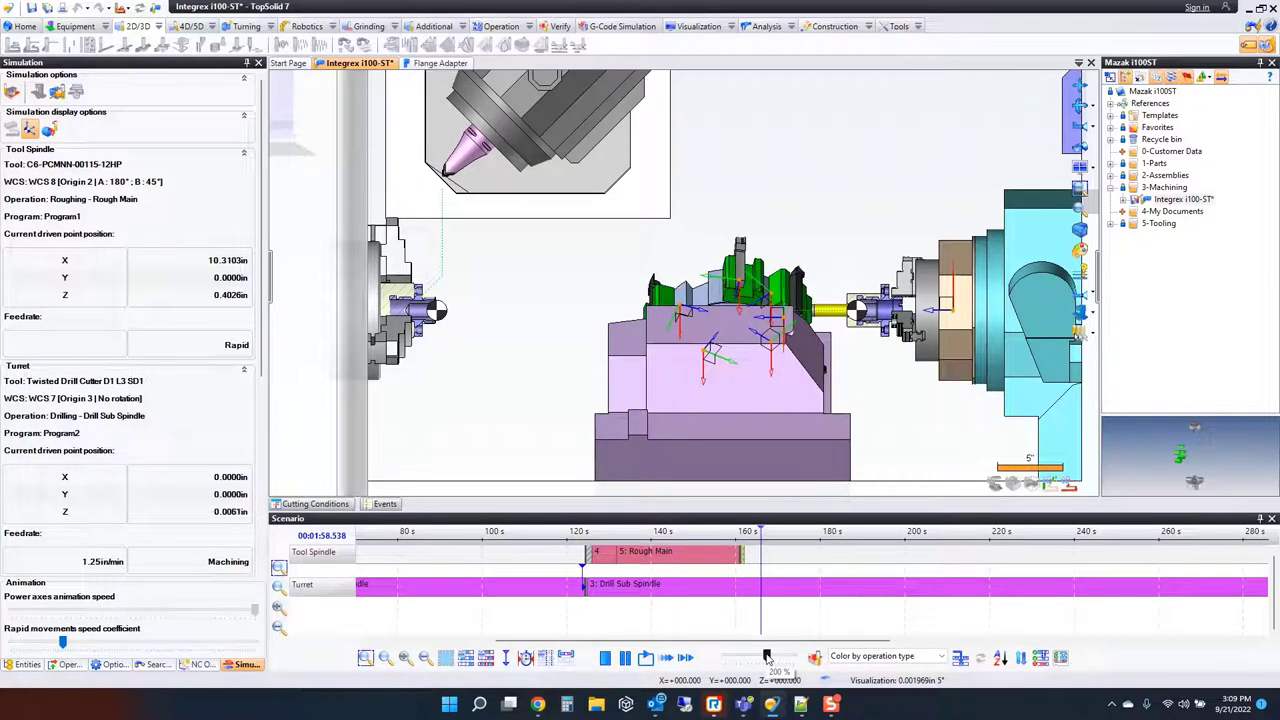
pyautogui.scroll(1, 650, 590)
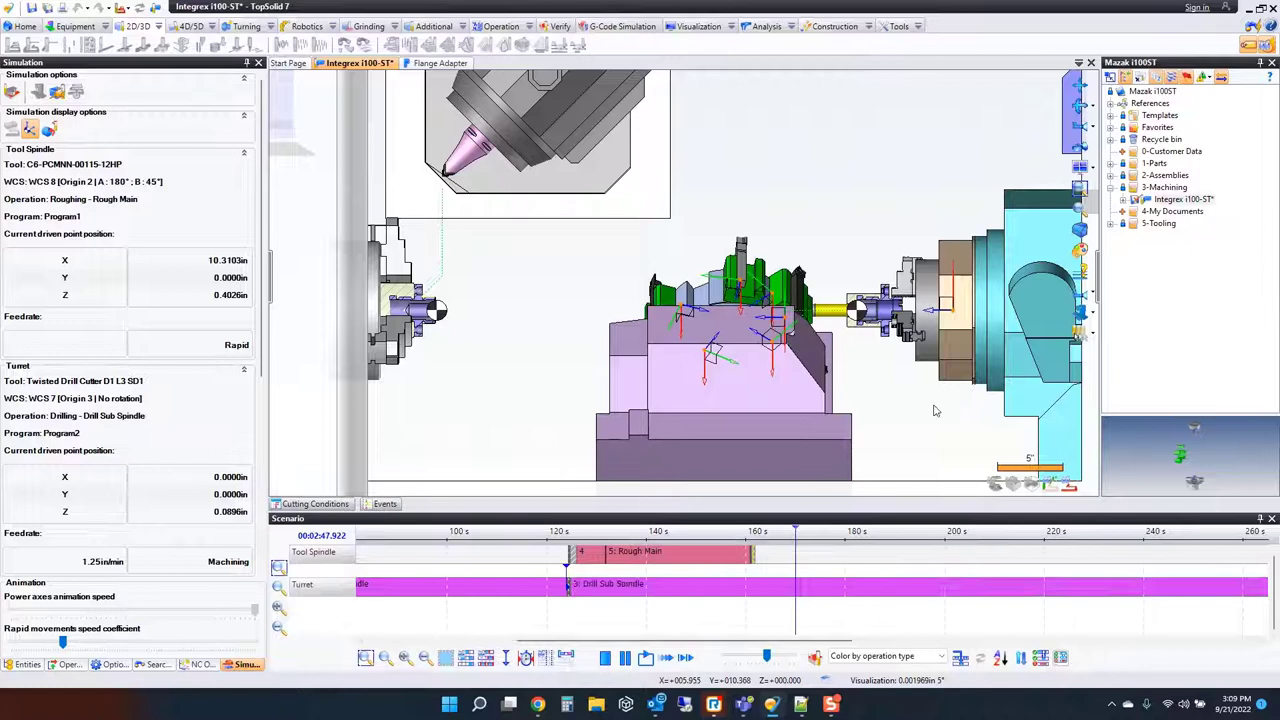
pyautogui.scroll(-5, 757, 521)
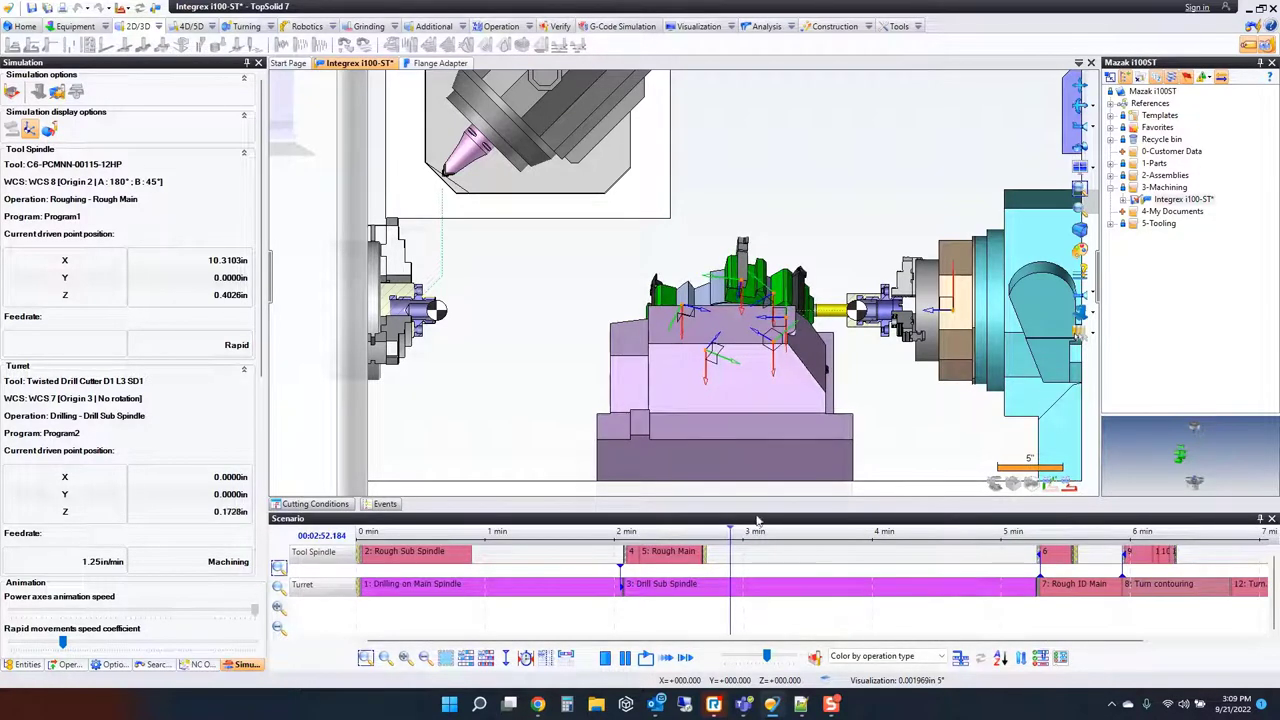
# Drag the timeline cursor ahead to about 5 min, into 8: Turn contouring and Groove
pyautogui.moveTo(731, 532); pyautogui.dragTo(1034, 541)
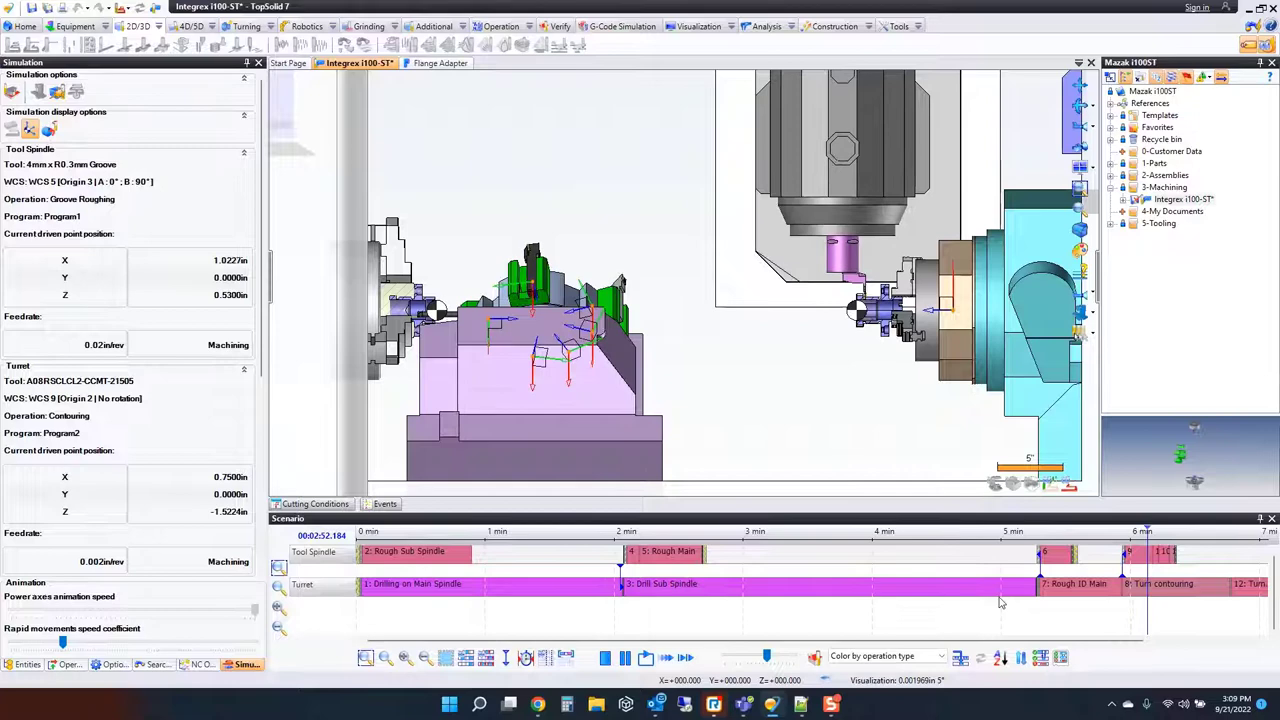
# Compare the N500 M100 and N220 M100 sync lines in Machining 1_1.eia and 1_2.eia, then close Notepad++
pyautogui.click(713, 704)
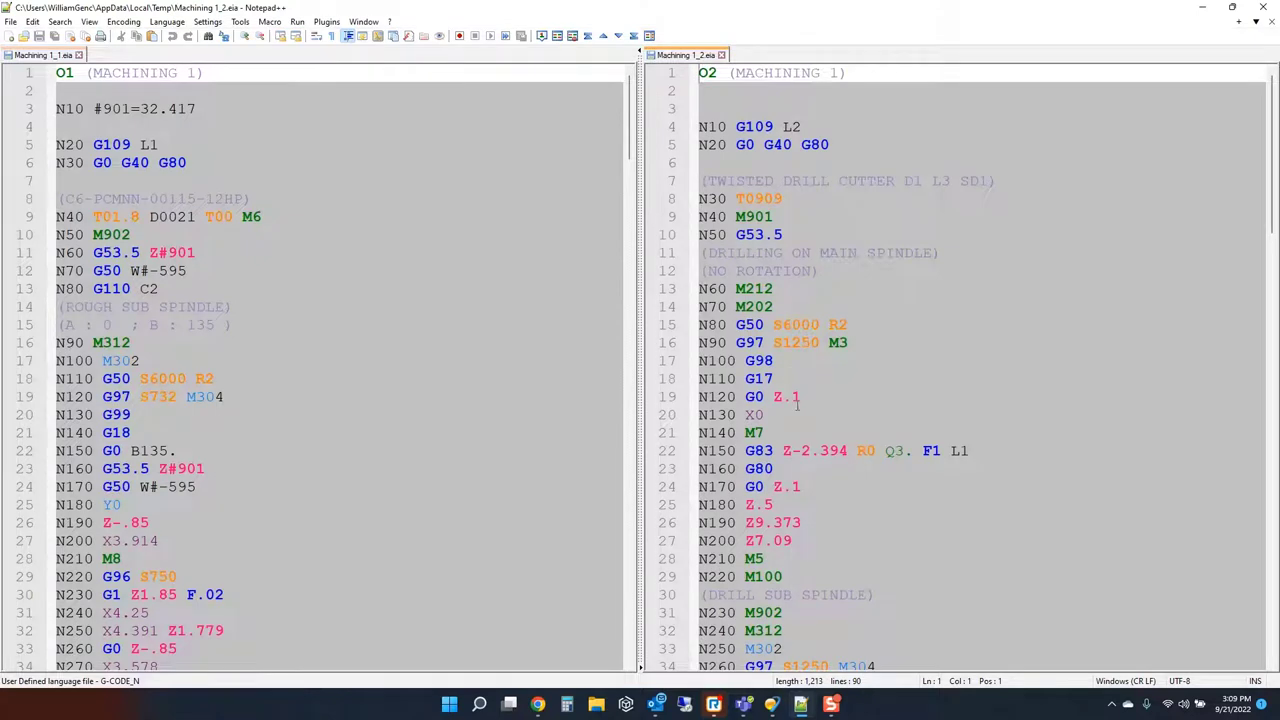
pyautogui.scroll(-12, 425, 271)
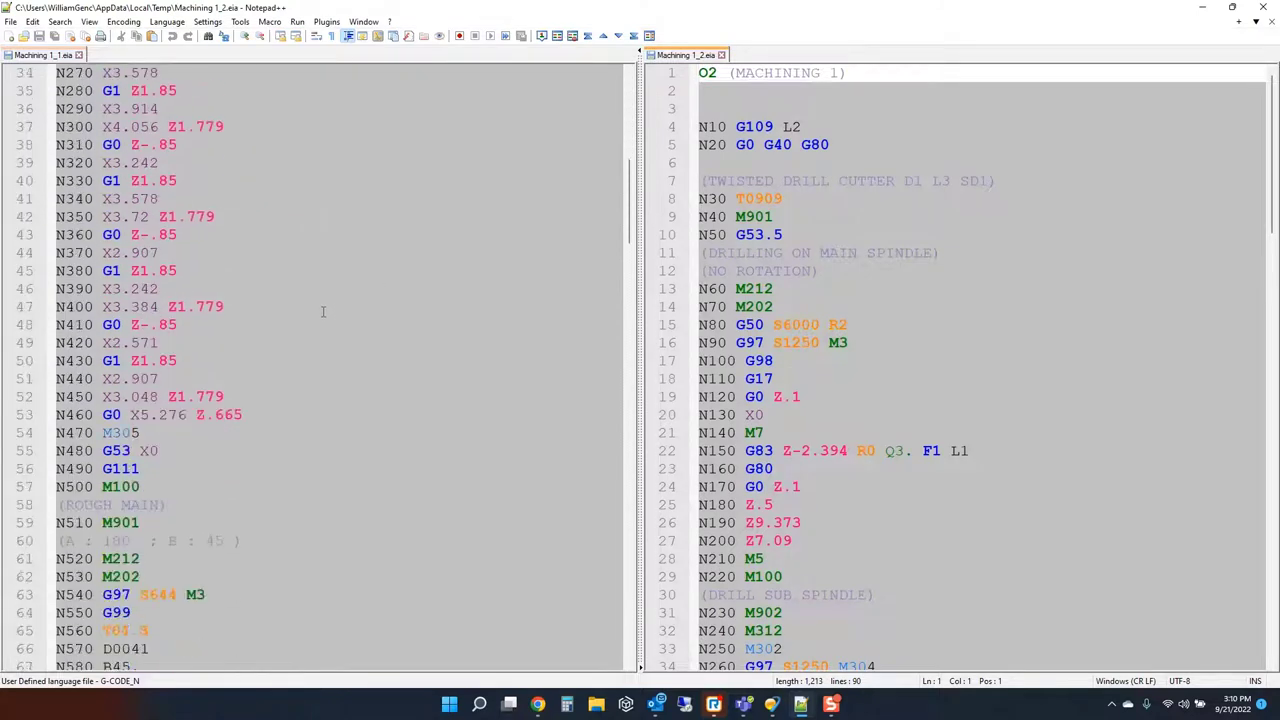
pyautogui.click(208, 427)
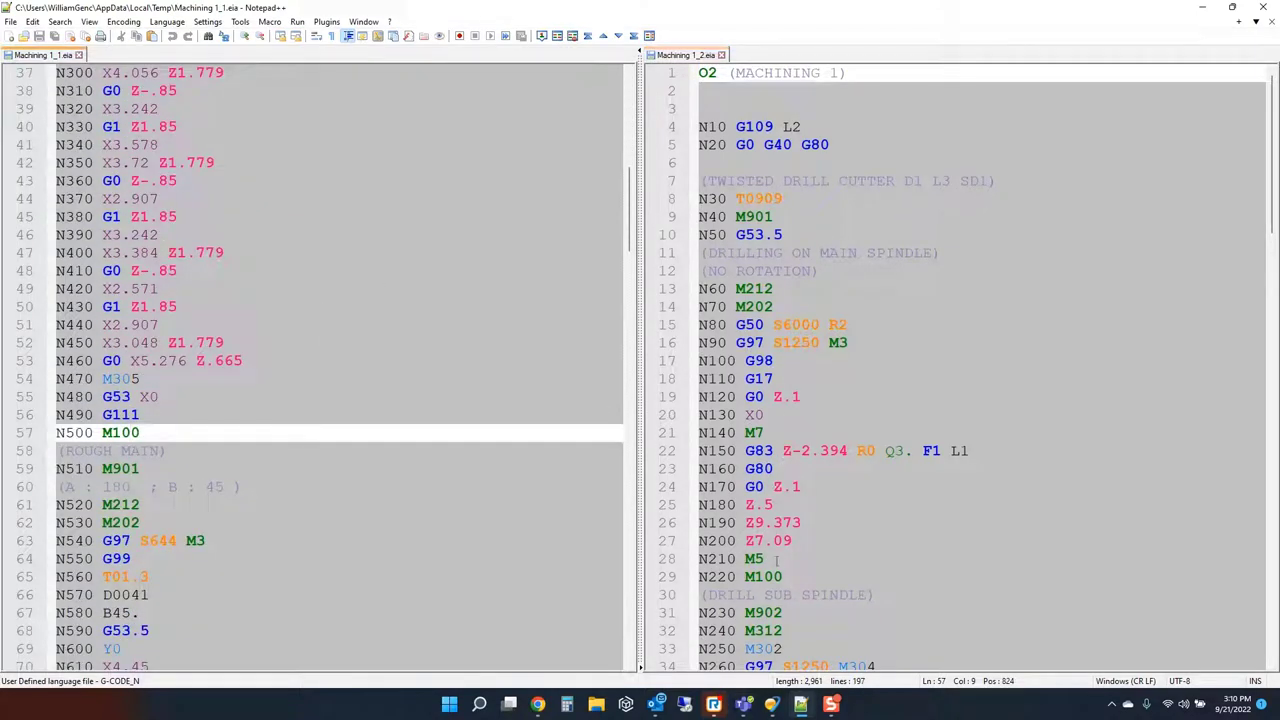
pyautogui.click(788, 577)
pyautogui.scroll(-4, 823, 440)
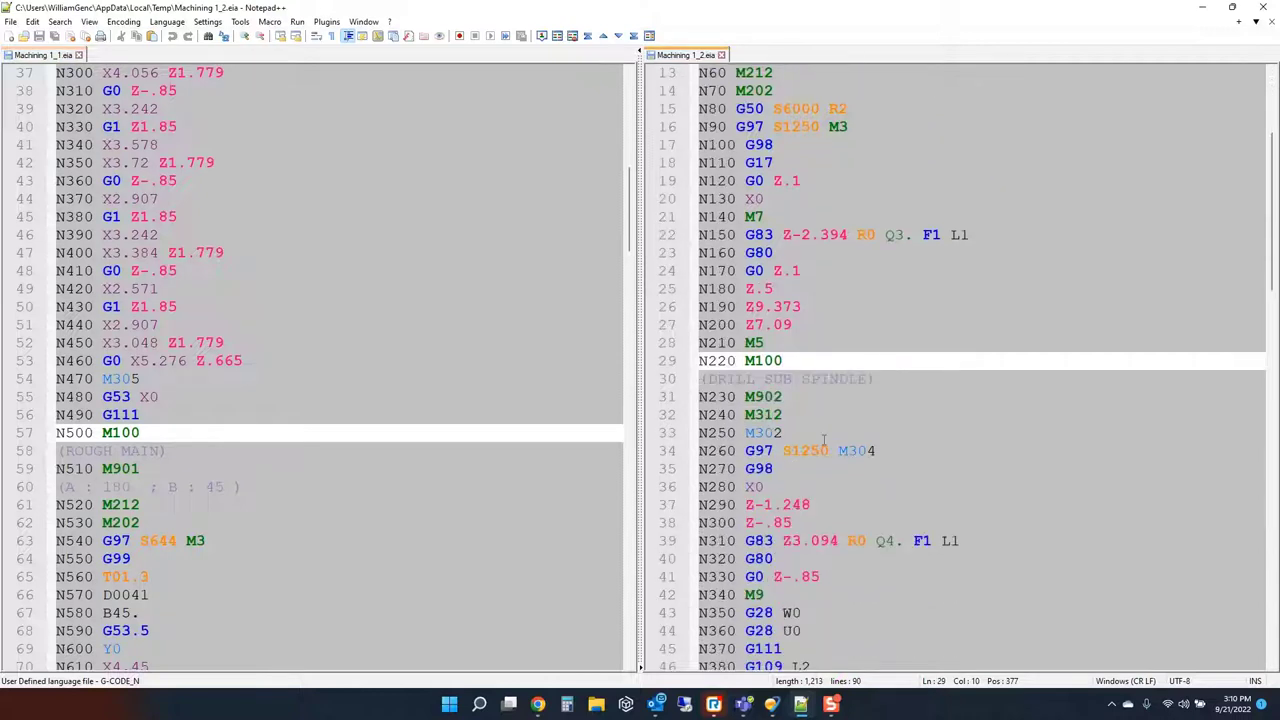
pyautogui.click(1265, 9)
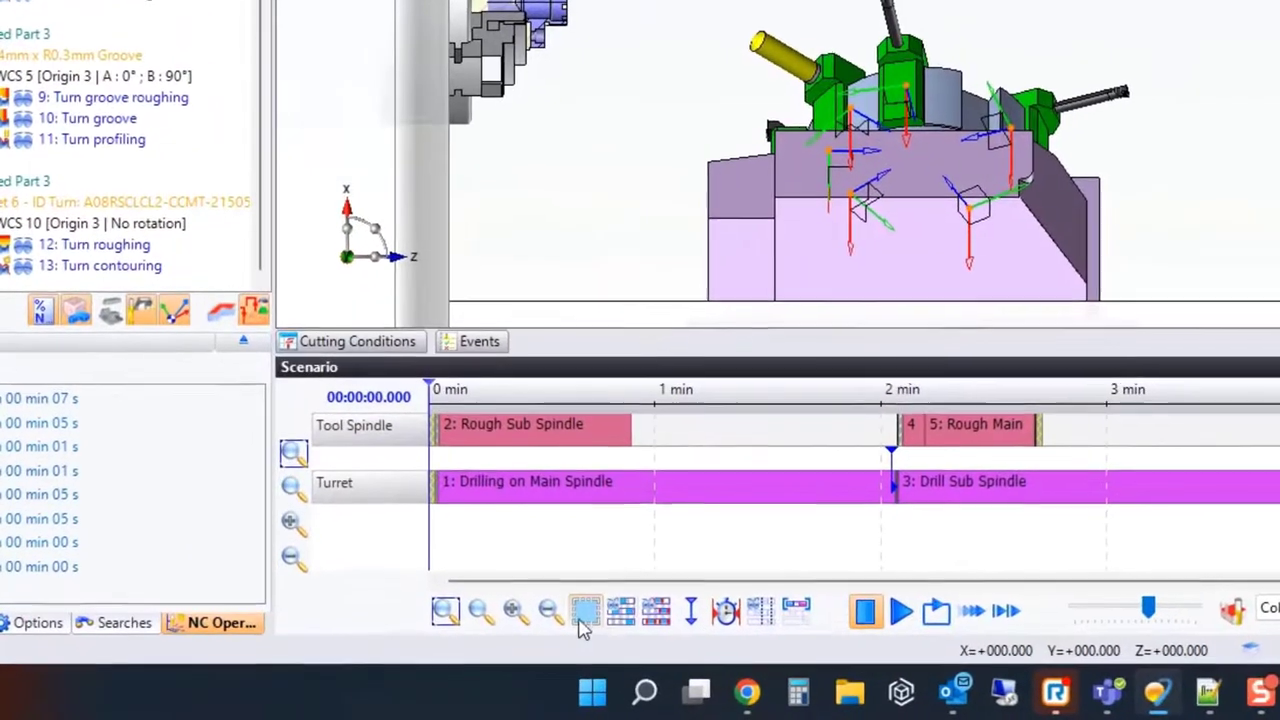
# Show the Scenario as blocks and delete the spindle–turret synchronization constraint
pyautogui.click(620, 618)
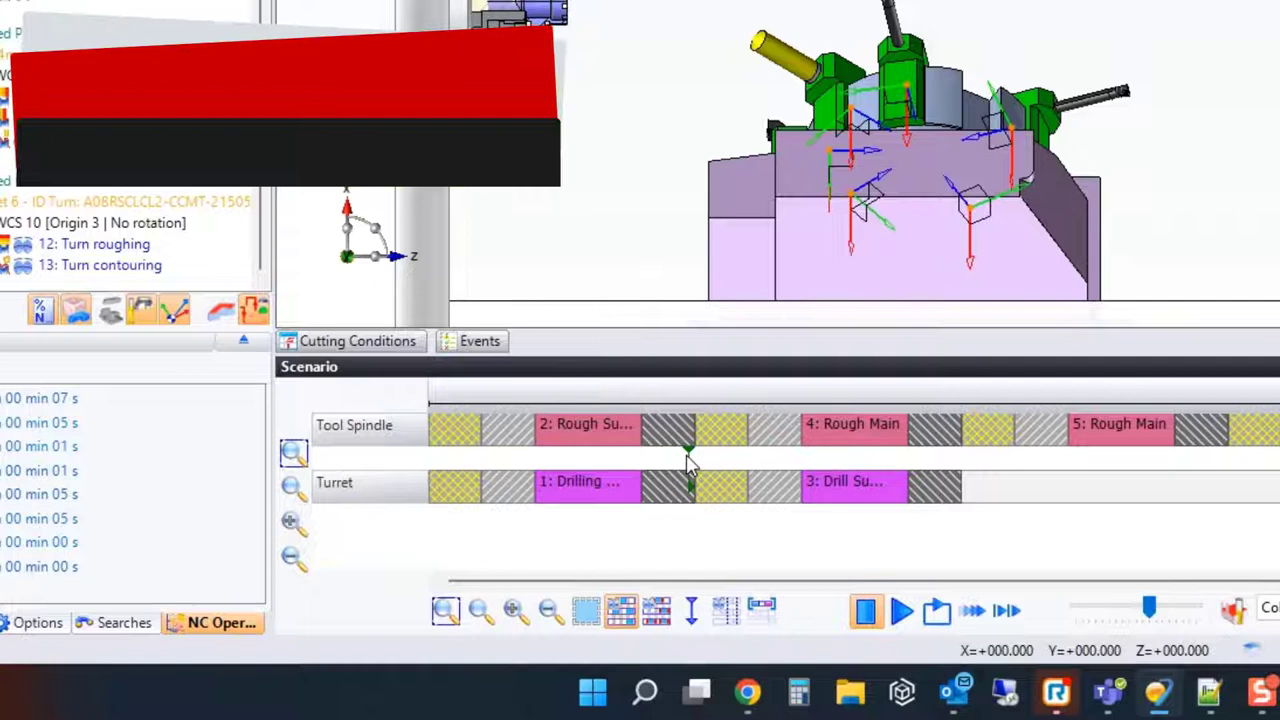
pyautogui.rightClick(691, 463)
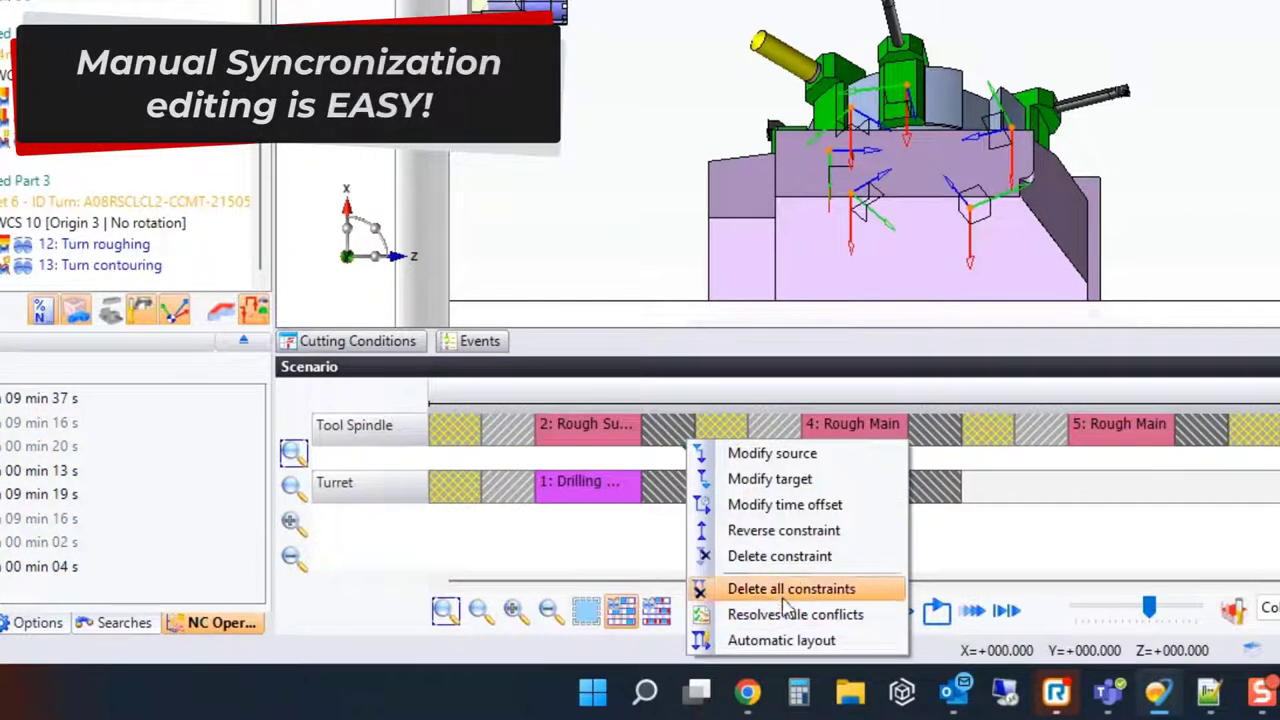
pyautogui.click(781, 557)
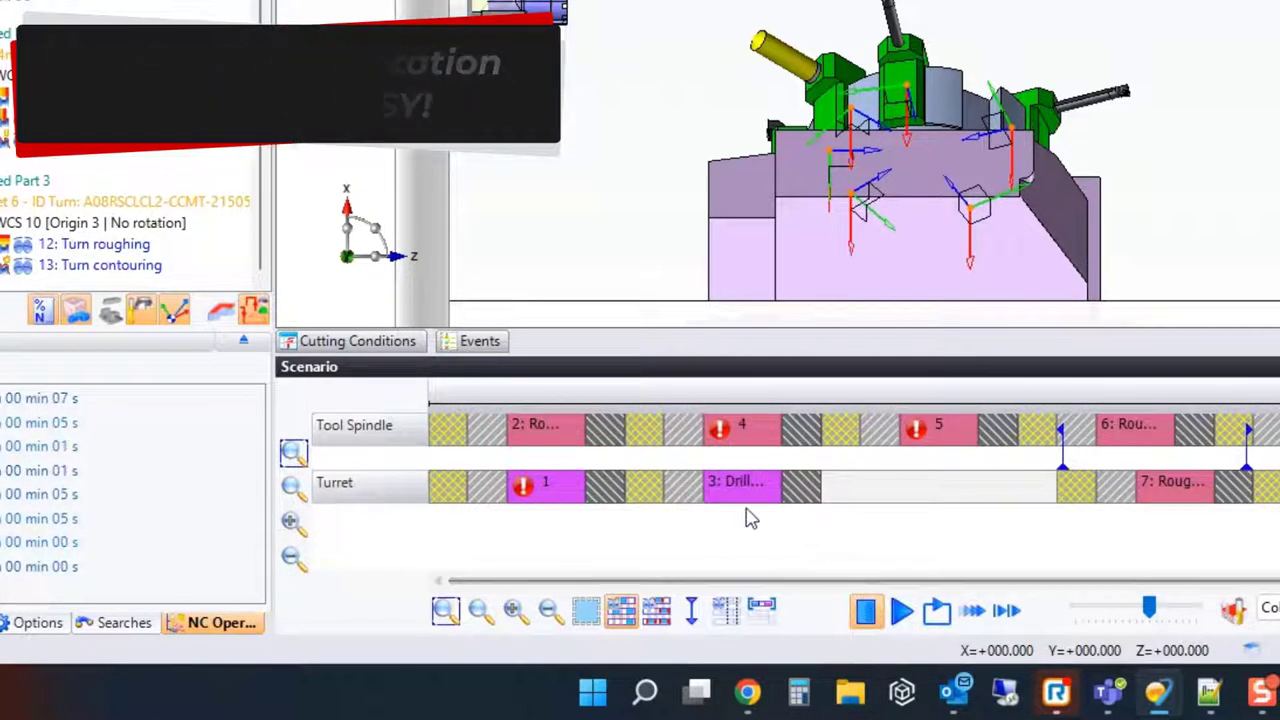
# Insert a new sync linking tool spindle operation 2 to the turret
pyautogui.click(691, 610)
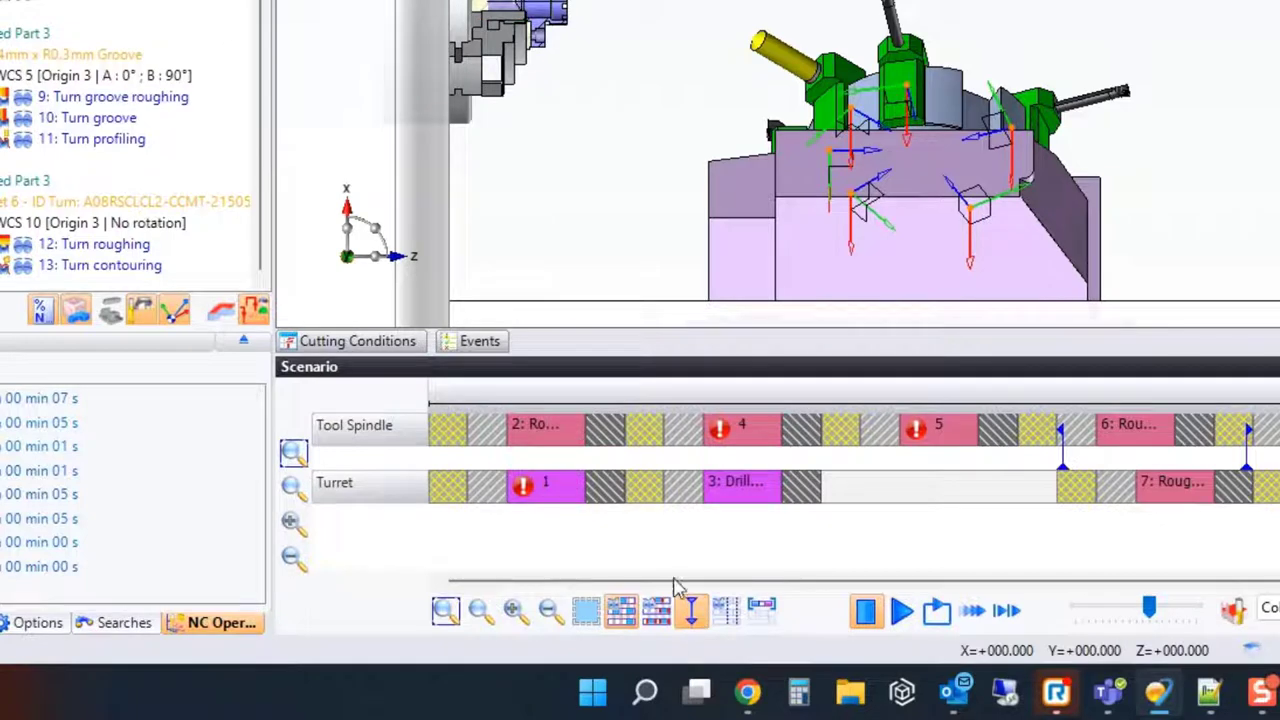
pyautogui.click(619, 447)
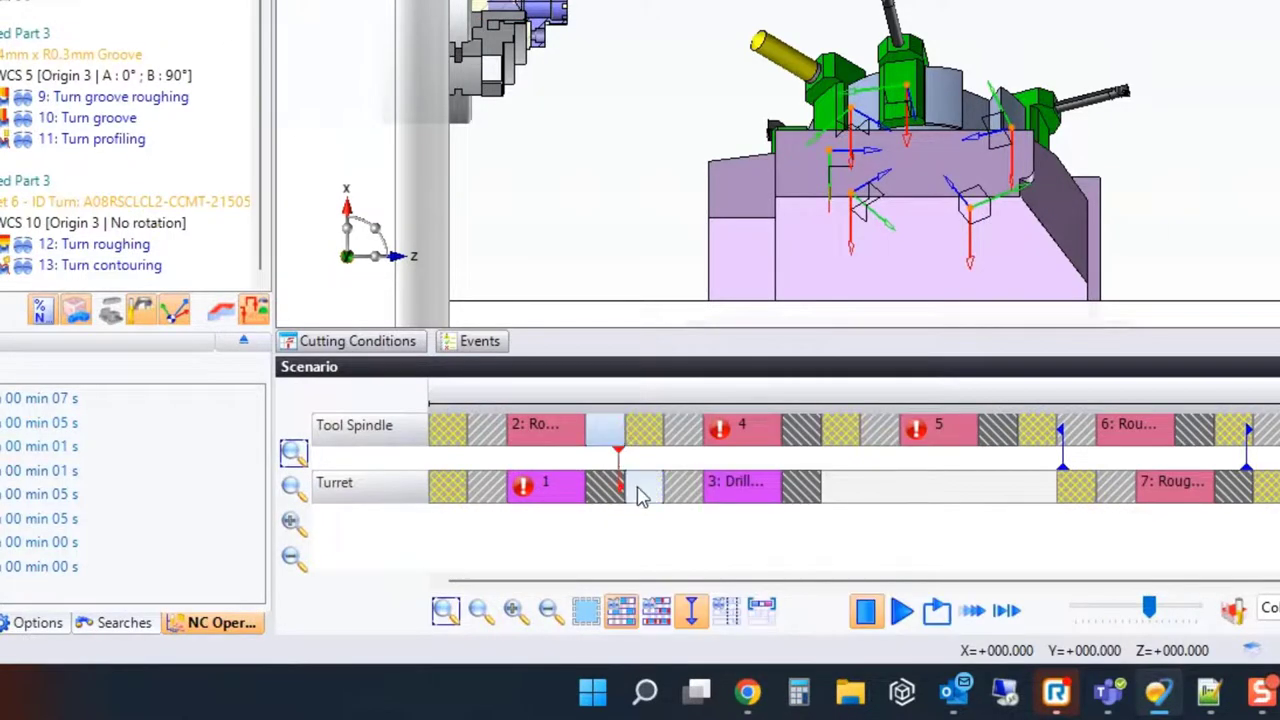
pyautogui.click(640, 490)
pyautogui.moveTo(748, 692)
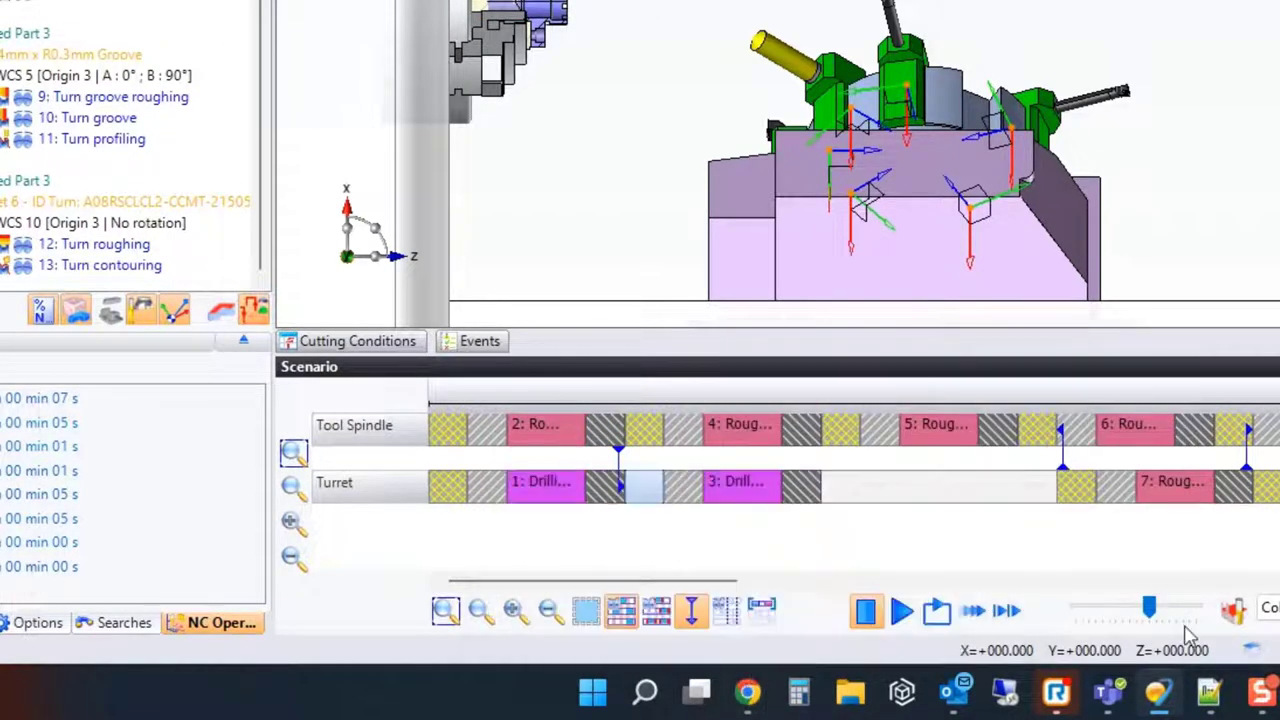
pyautogui.moveTo(1180, 605)
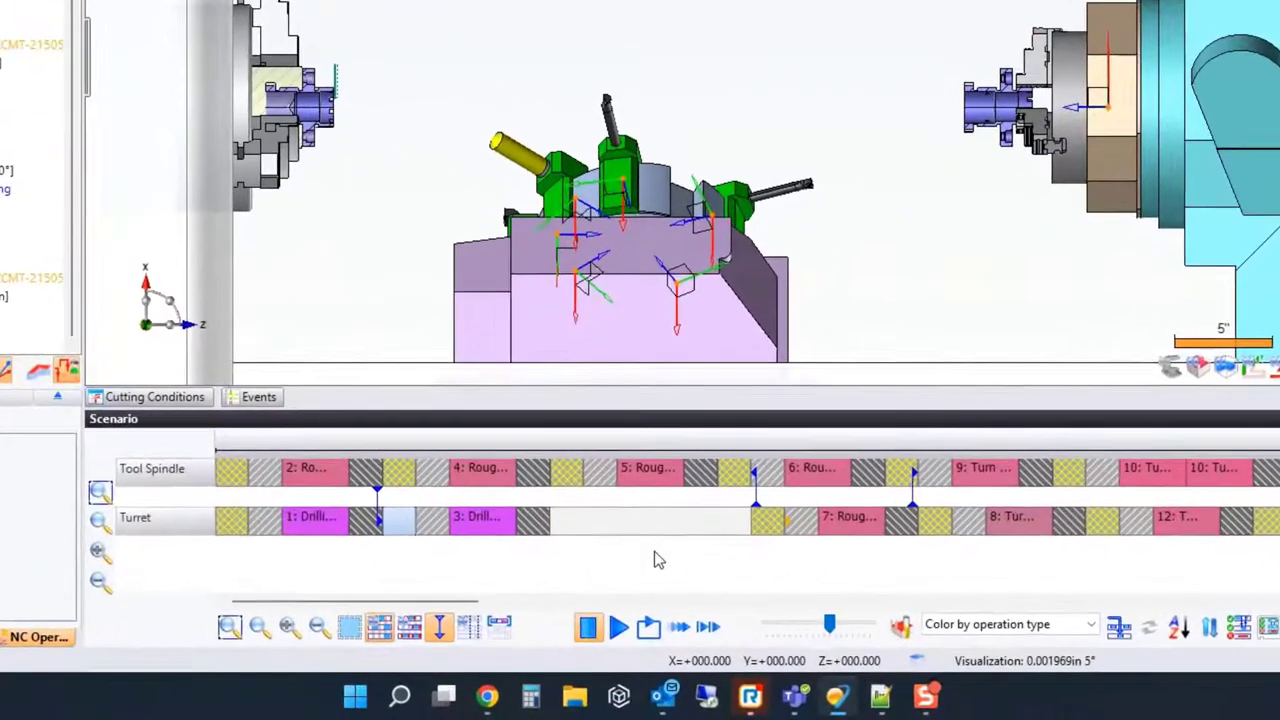
# On the Scenario timeline, delete all synchronization constraints, then rebuild them with Automatic layout
pyautogui.rightClick(652, 573)
pyautogui.click(680, 583)
pyautogui.rightClick(703, 572)
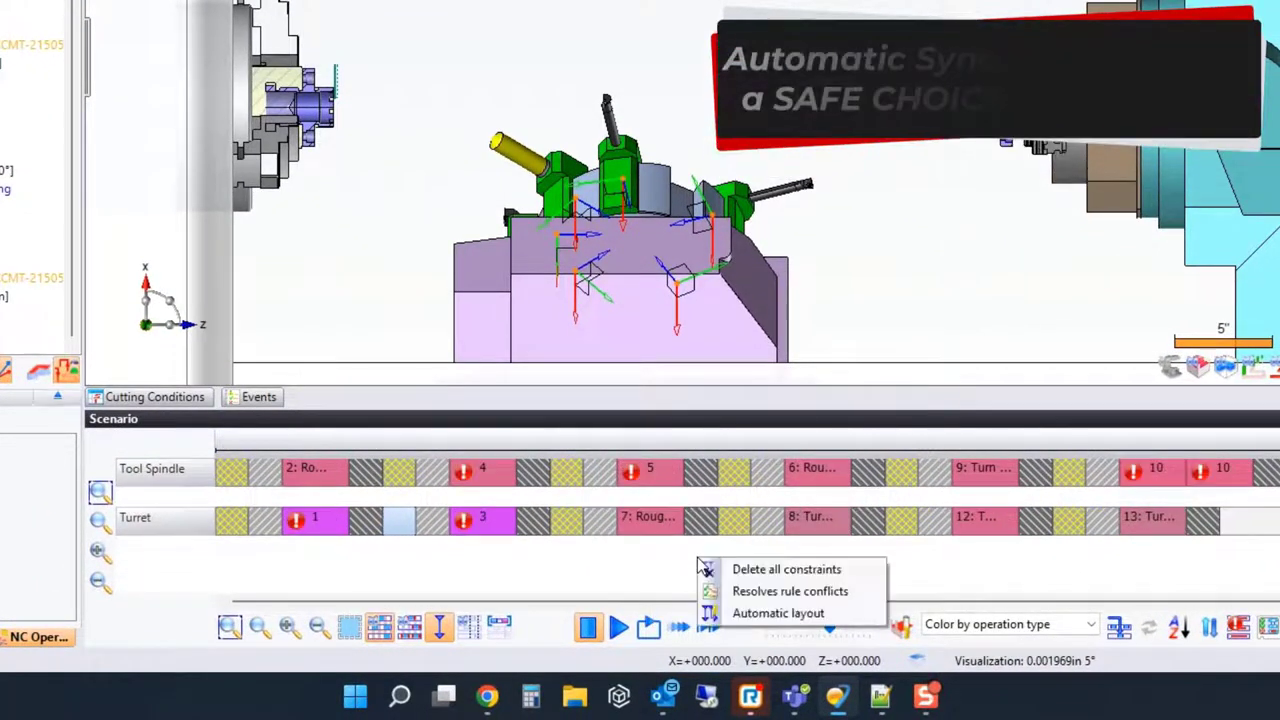
pyautogui.click(771, 611)
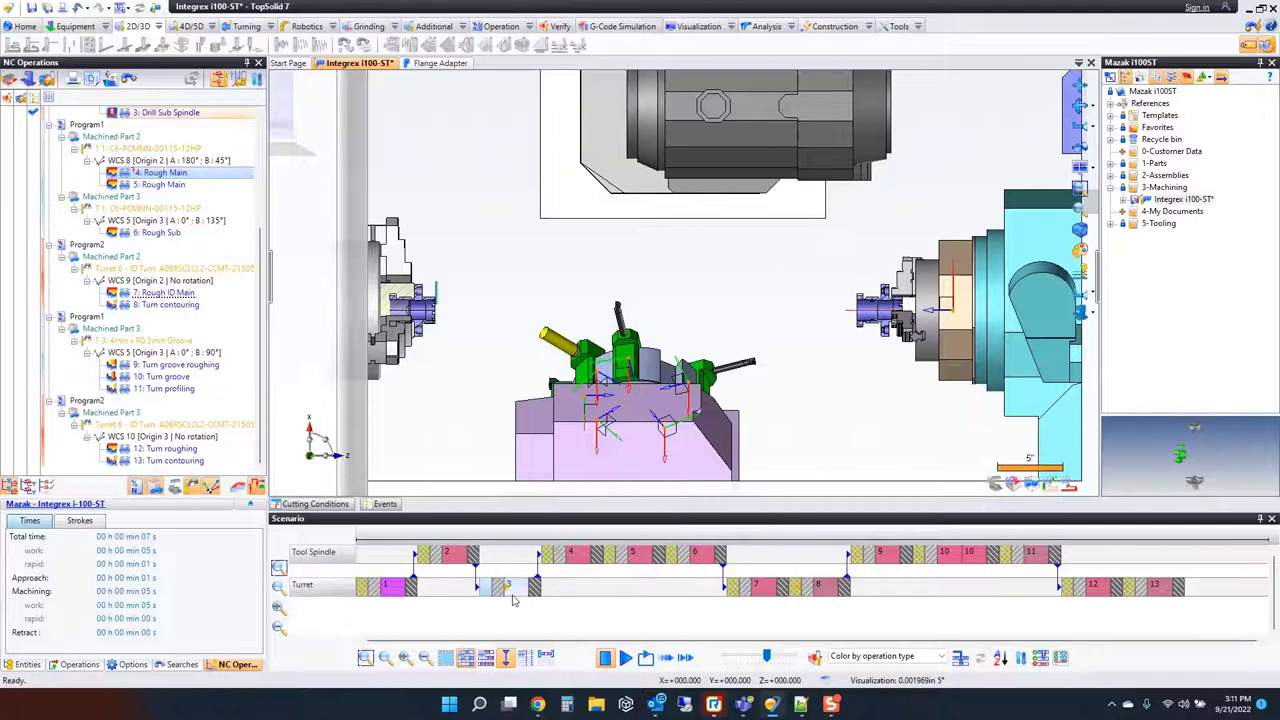
pyautogui.moveTo(706, 551)
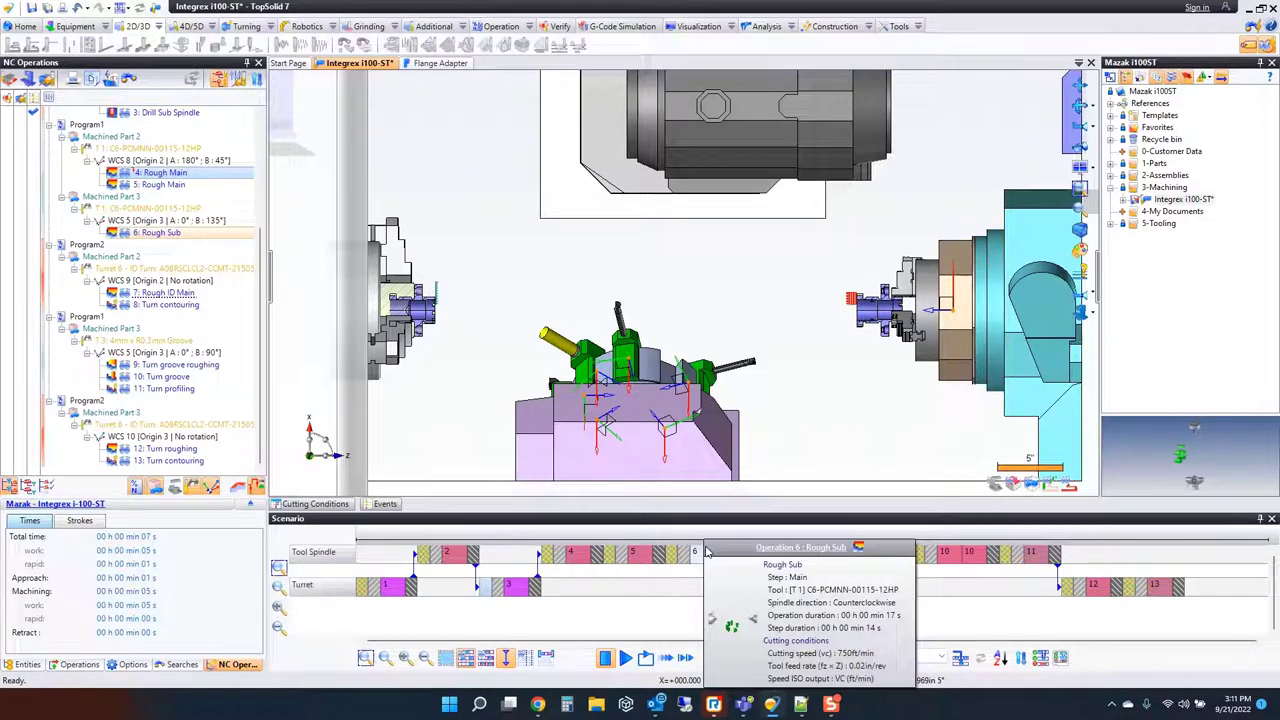
pyautogui.moveTo(818, 589)
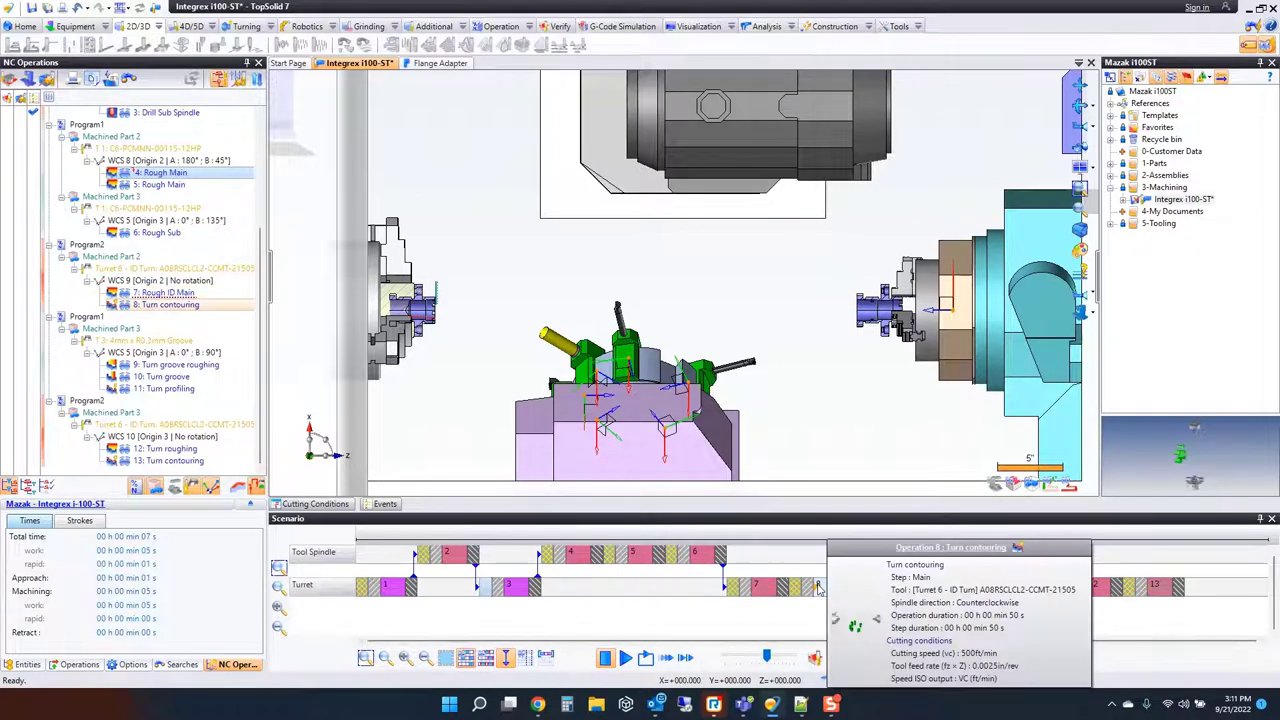